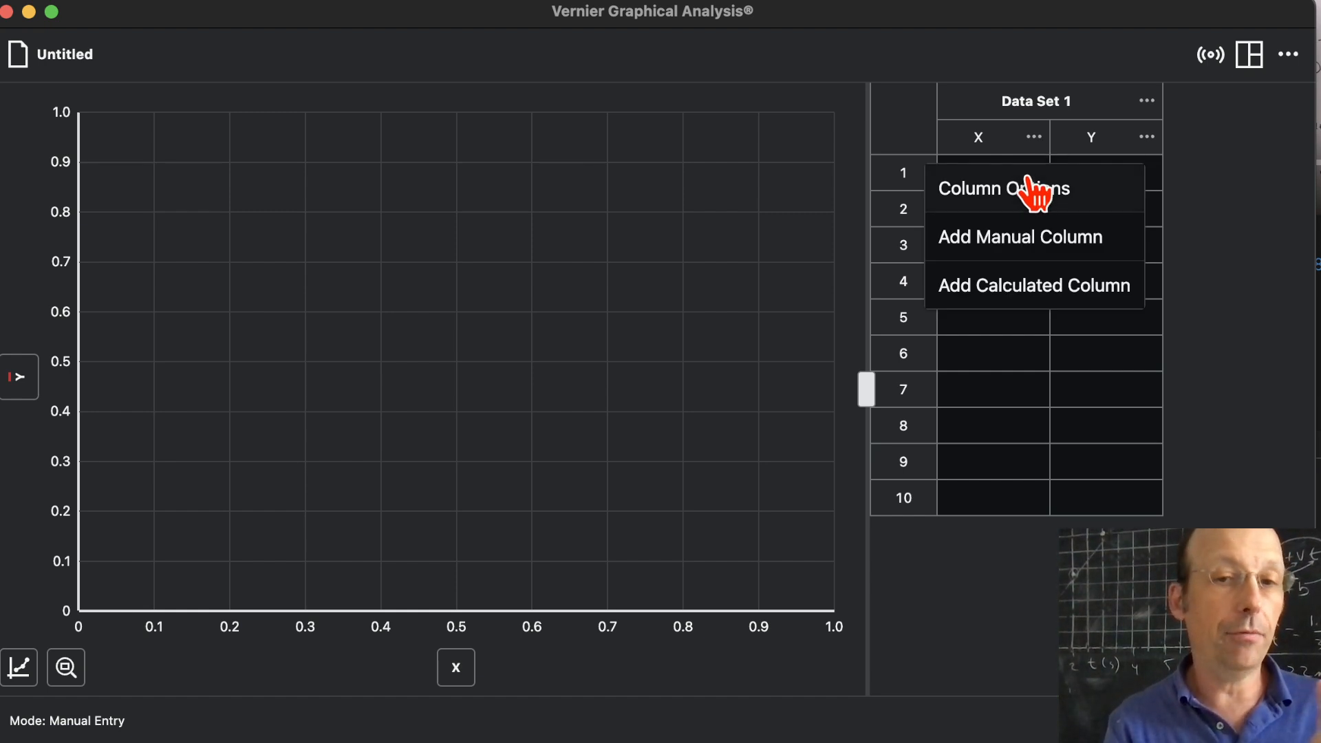
# Step: Rename the X column as t and set its units to s
pyautogui.click(1012, 196)
pyautogui.click(509, 218)
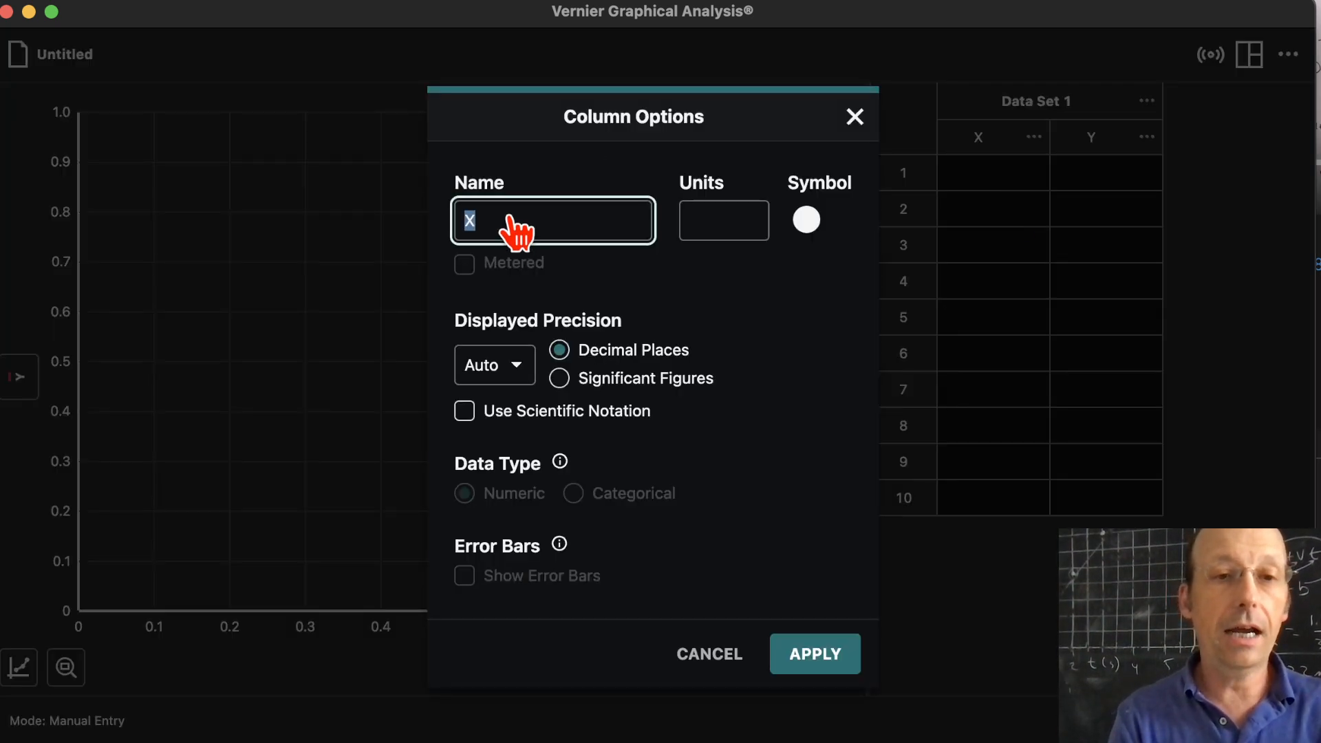
pyautogui.write('t')
pyautogui.press('Tab')
pyautogui.write('s')
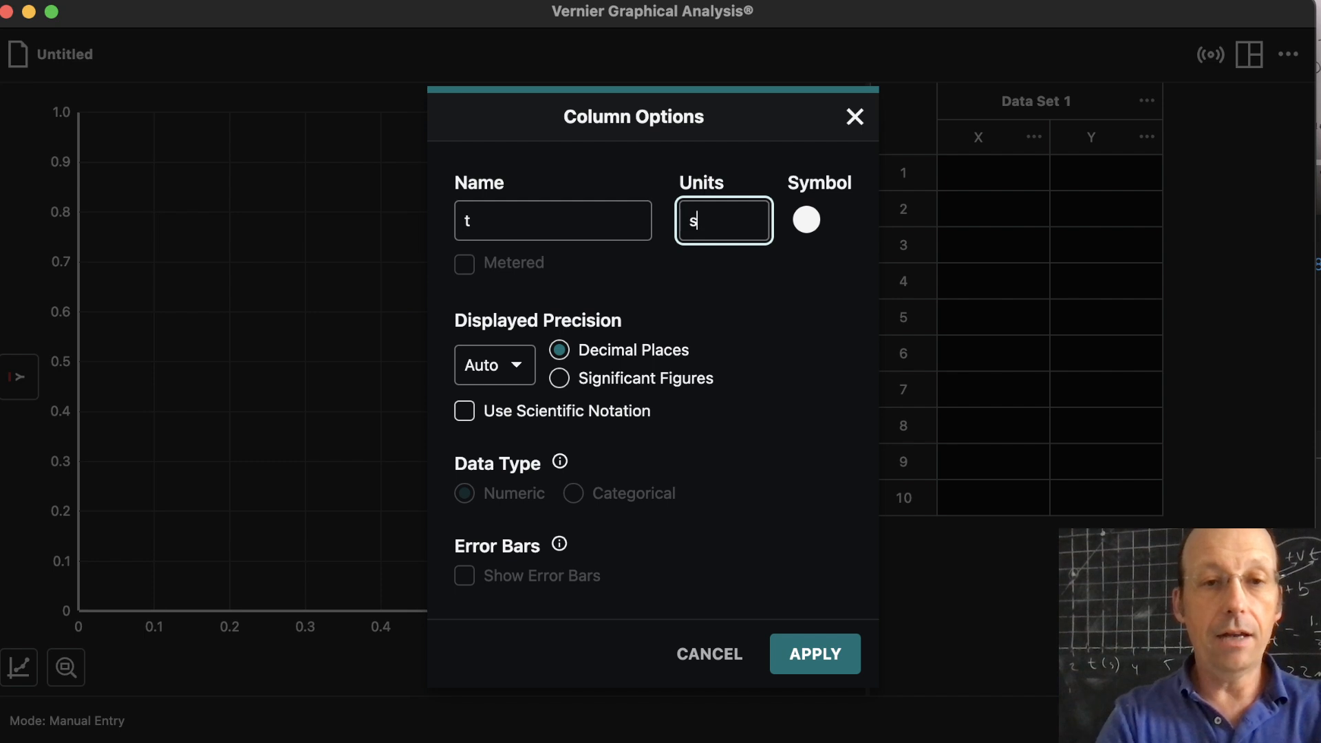
pyautogui.click(840, 657)
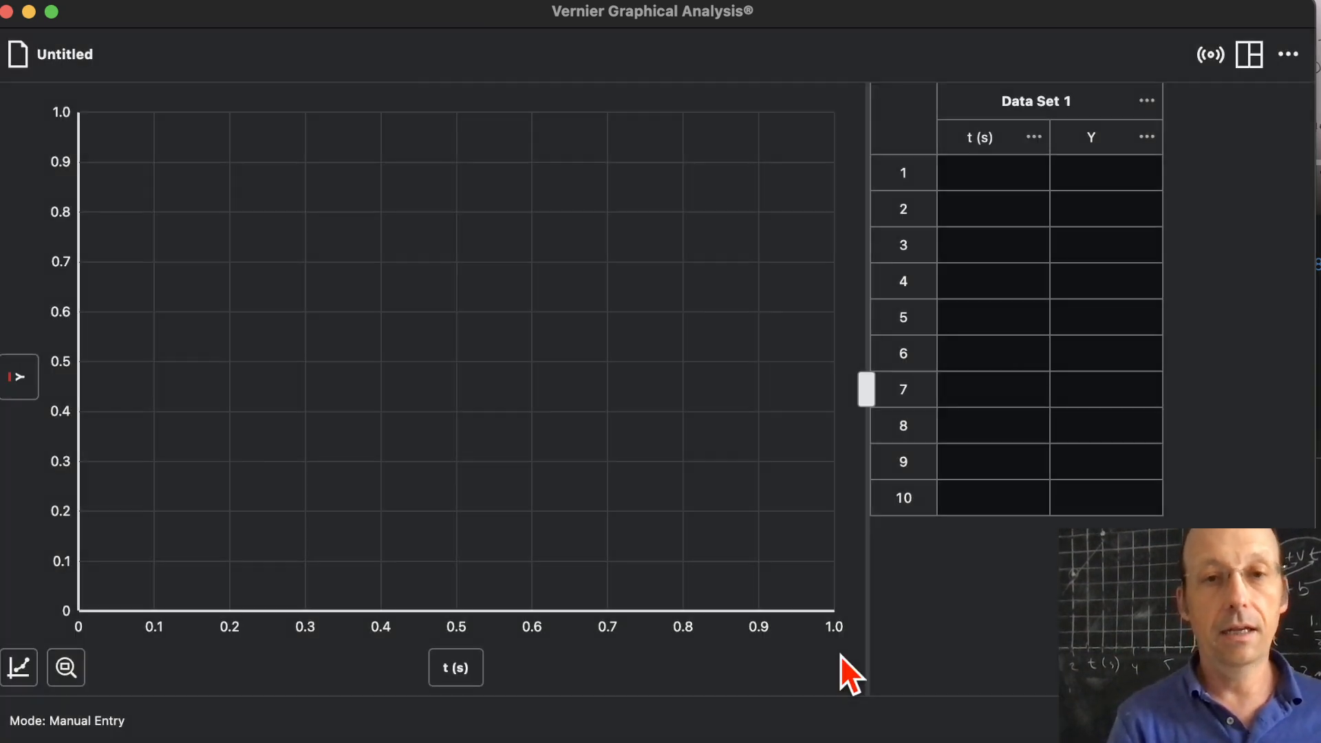
# Step: Rename the Y column as x and set its units to m
pyautogui.click(1147, 138)
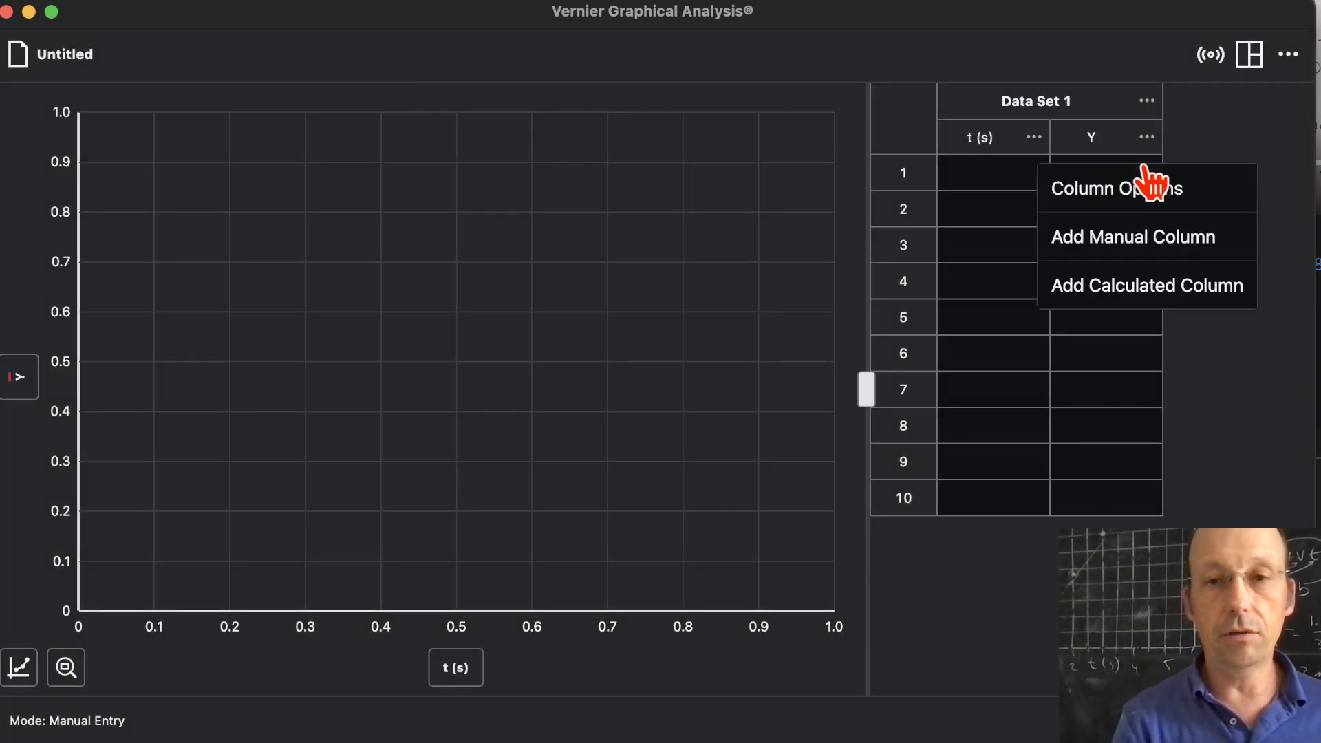
pyautogui.click(1132, 187)
pyautogui.doubleClick(565, 221)
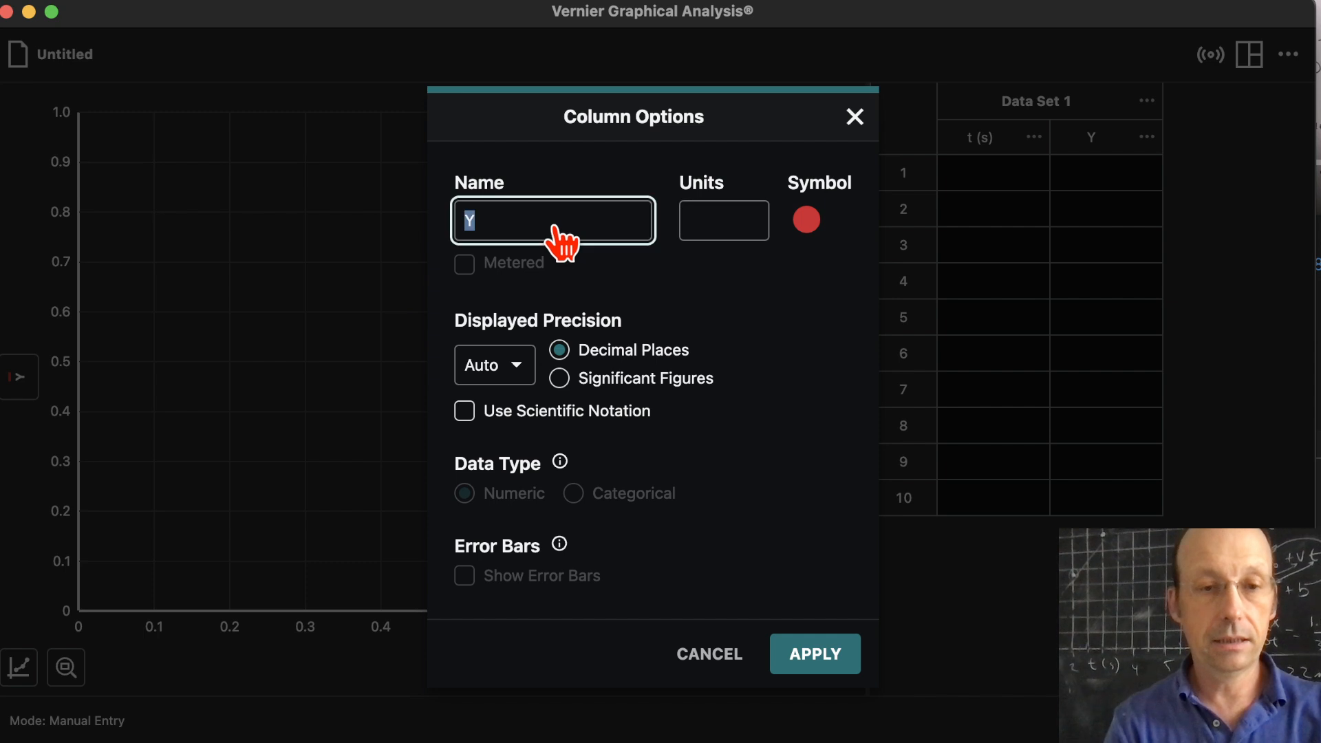
pyautogui.write('x')
pyautogui.click(729, 217)
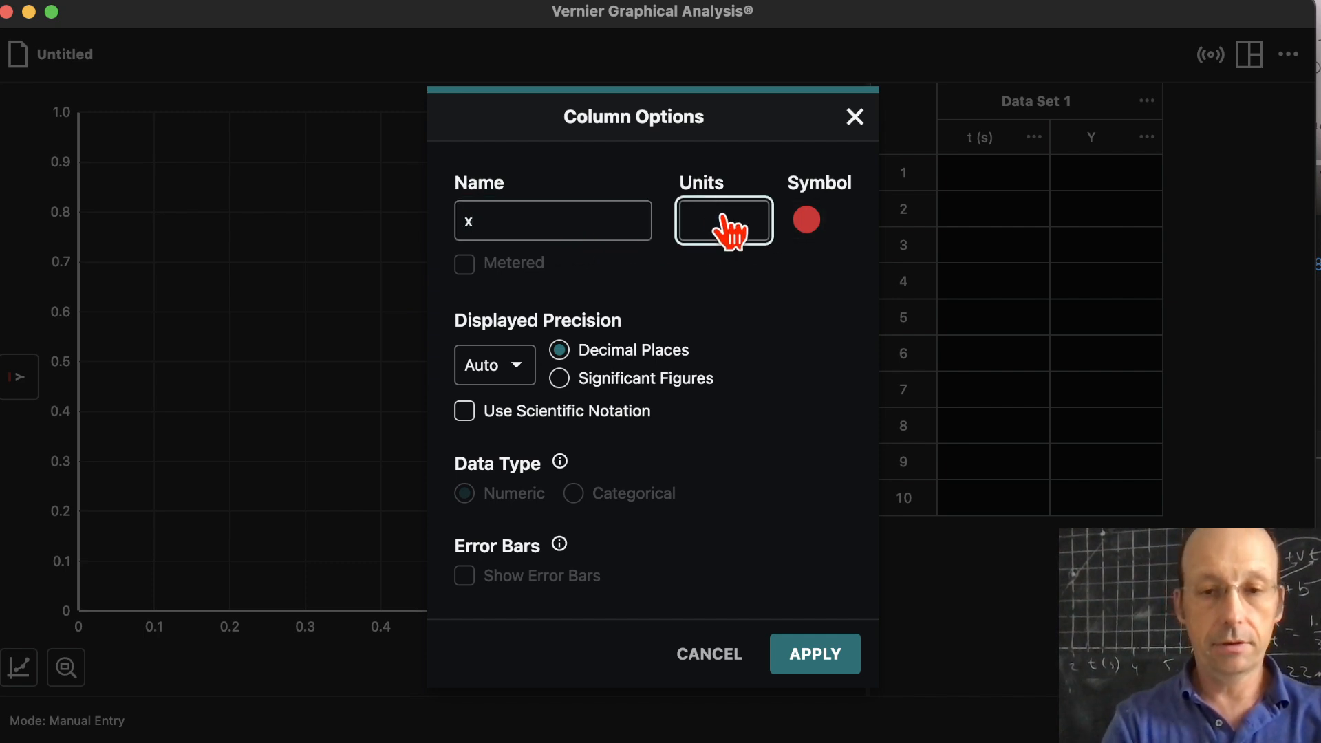
pyautogui.write('m')
pyautogui.click(805, 669)
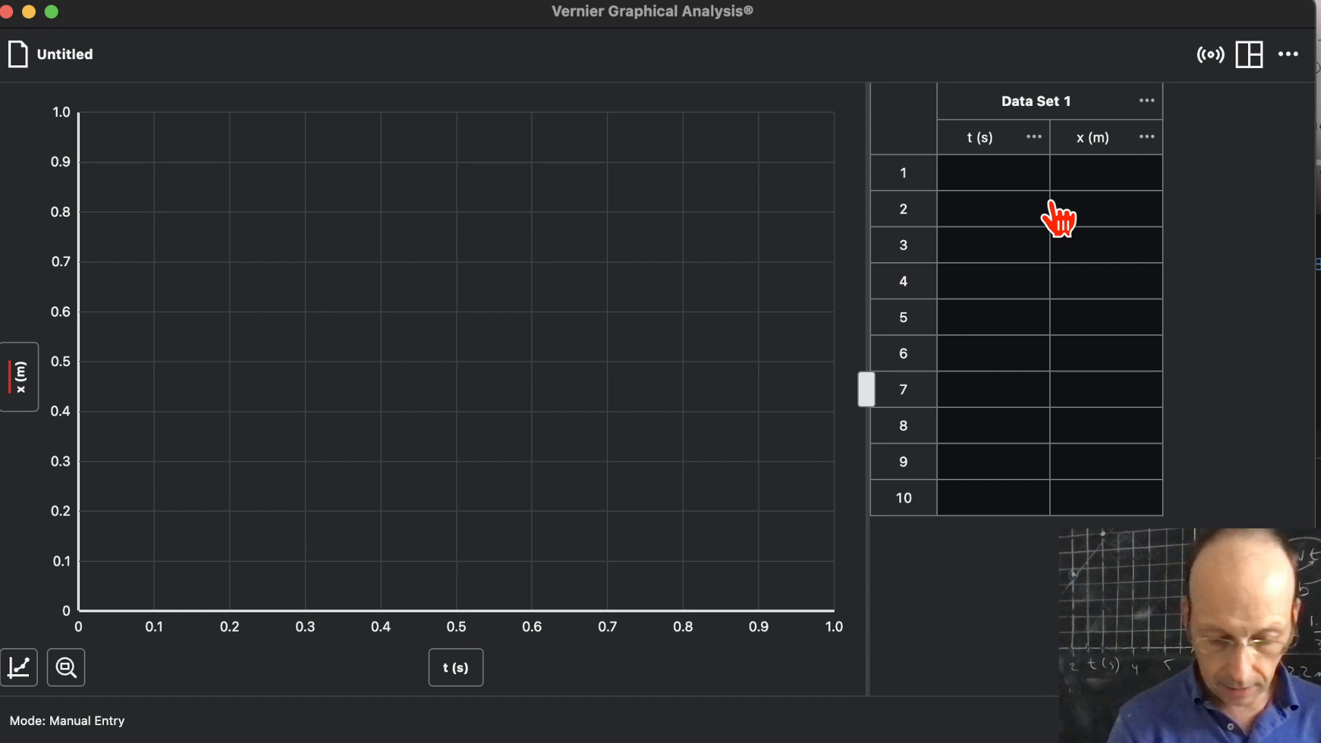
# Step: Enter the time values 0, 1, 2, 3 and 4 in rows 1 to 5 of the t column
pyautogui.click(975, 184)
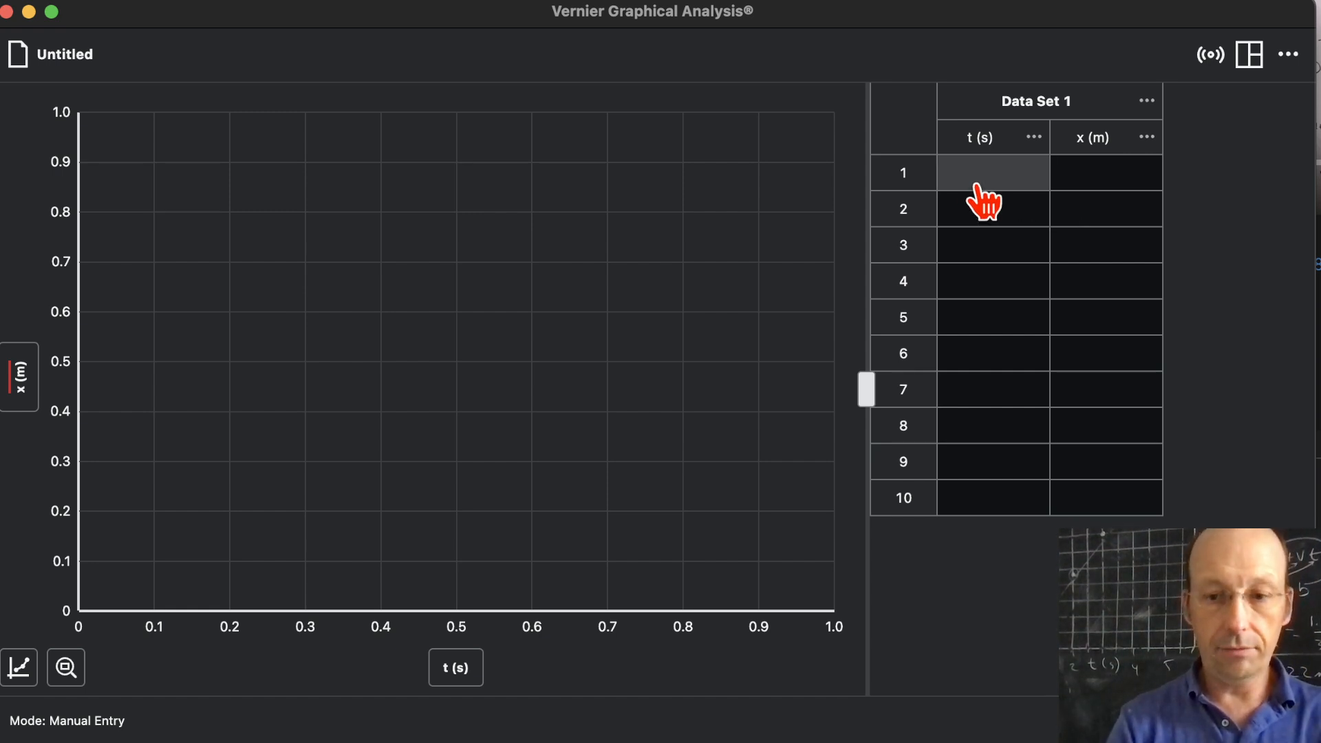
pyautogui.write('0')
pyautogui.press('Return')
pyautogui.write('1')
pyautogui.press('Return')
pyautogui.write('2')
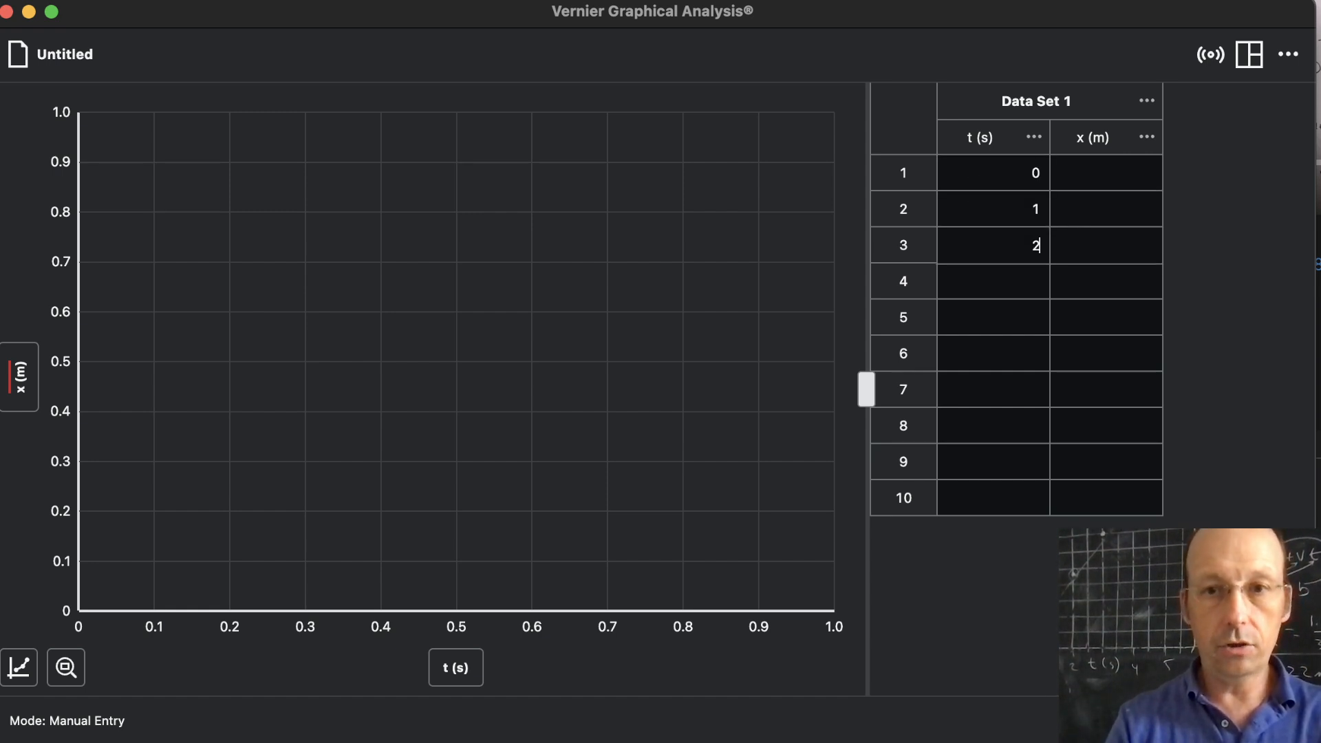
pyautogui.press('Return')
pyautogui.write('3')
pyautogui.press('Return')
pyautogui.write('4')
# Step: Enter the position values 0.4, 0.63, 0.86, 1.1 and 1.3 in rows 1 to 5 of the x column, and widen the window slightly
pyautogui.press('Up')
pyautogui.press('Up')
pyautogui.press('Up')
pyautogui.press('Up')
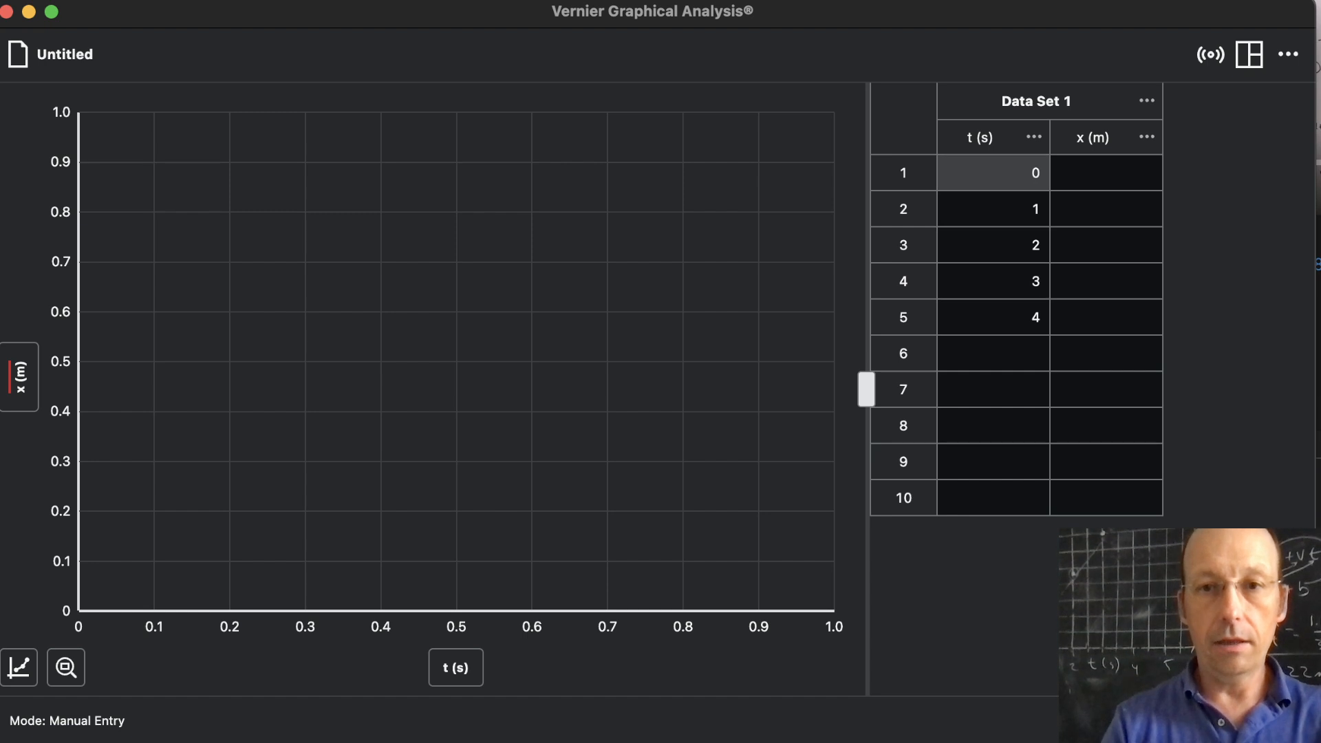
pyautogui.press('Right')
pyautogui.write('.4')
pyautogui.press('Return')
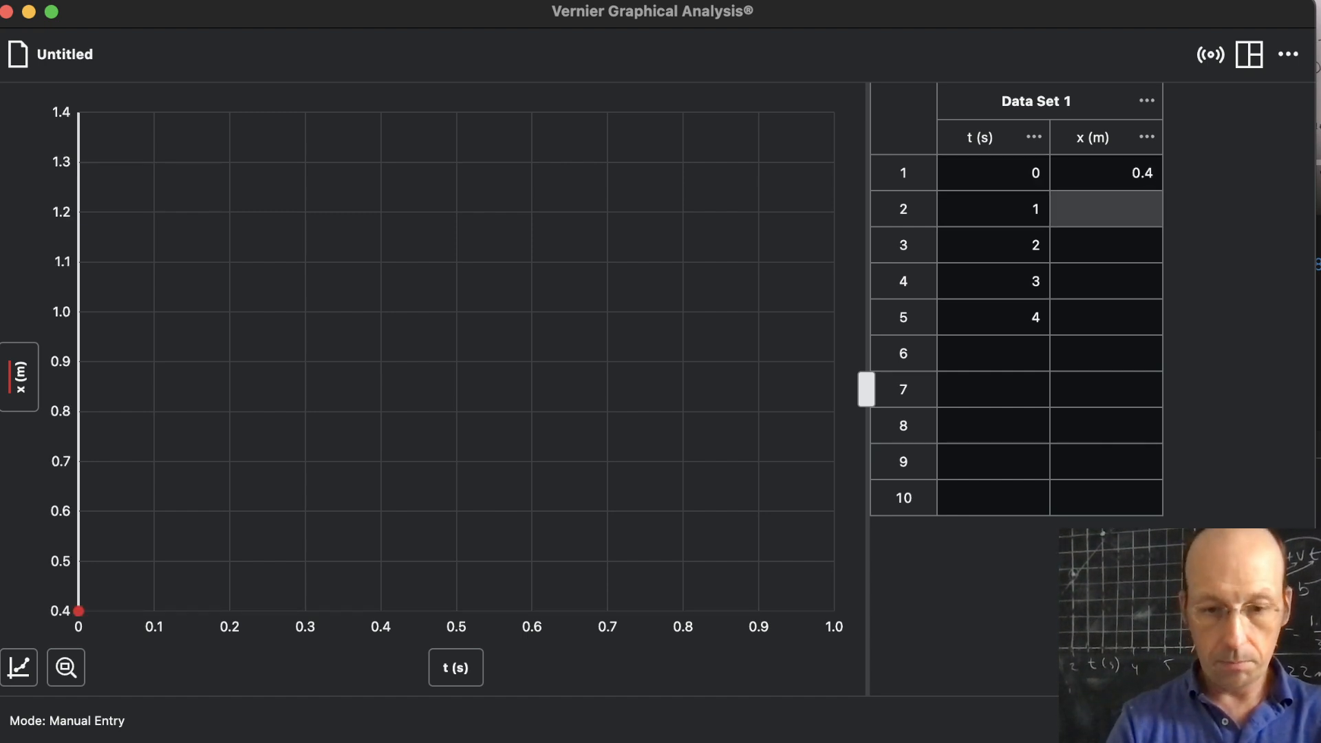
pyautogui.write('.63')
pyautogui.press('Return')
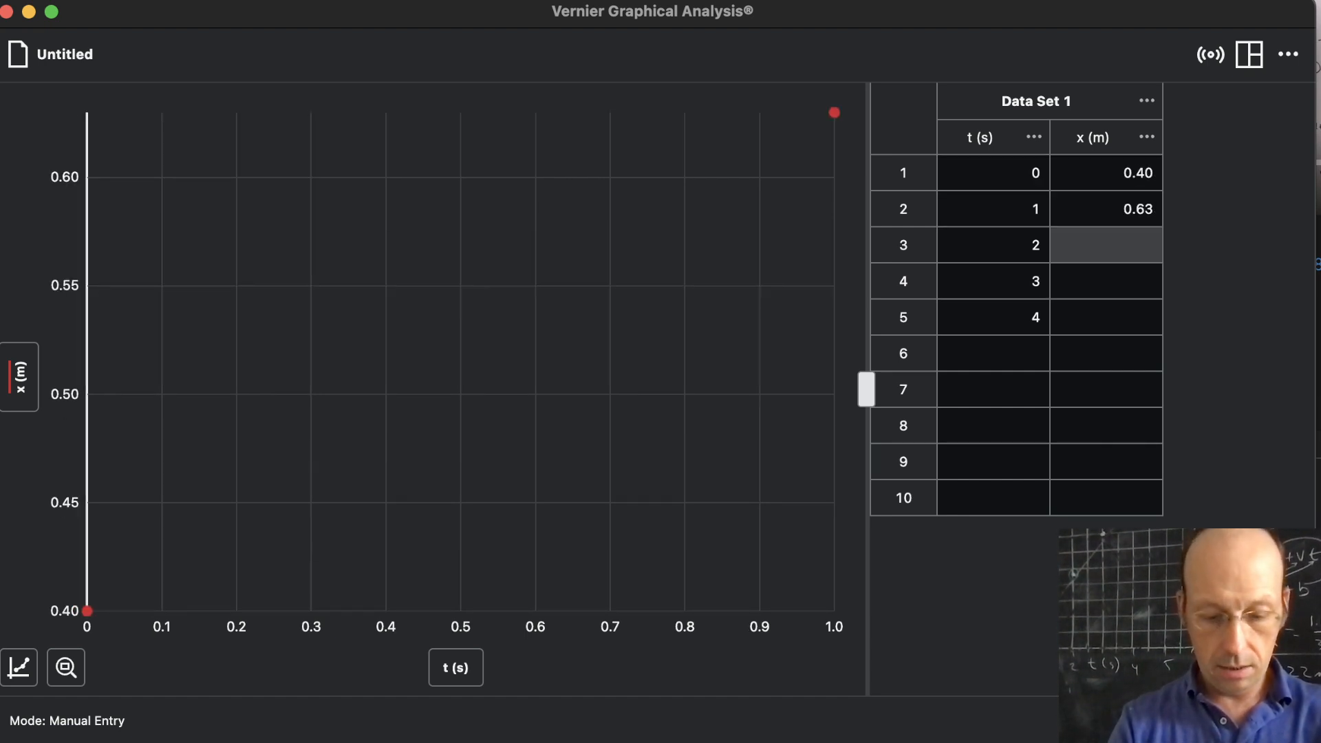
pyautogui.write('.86')
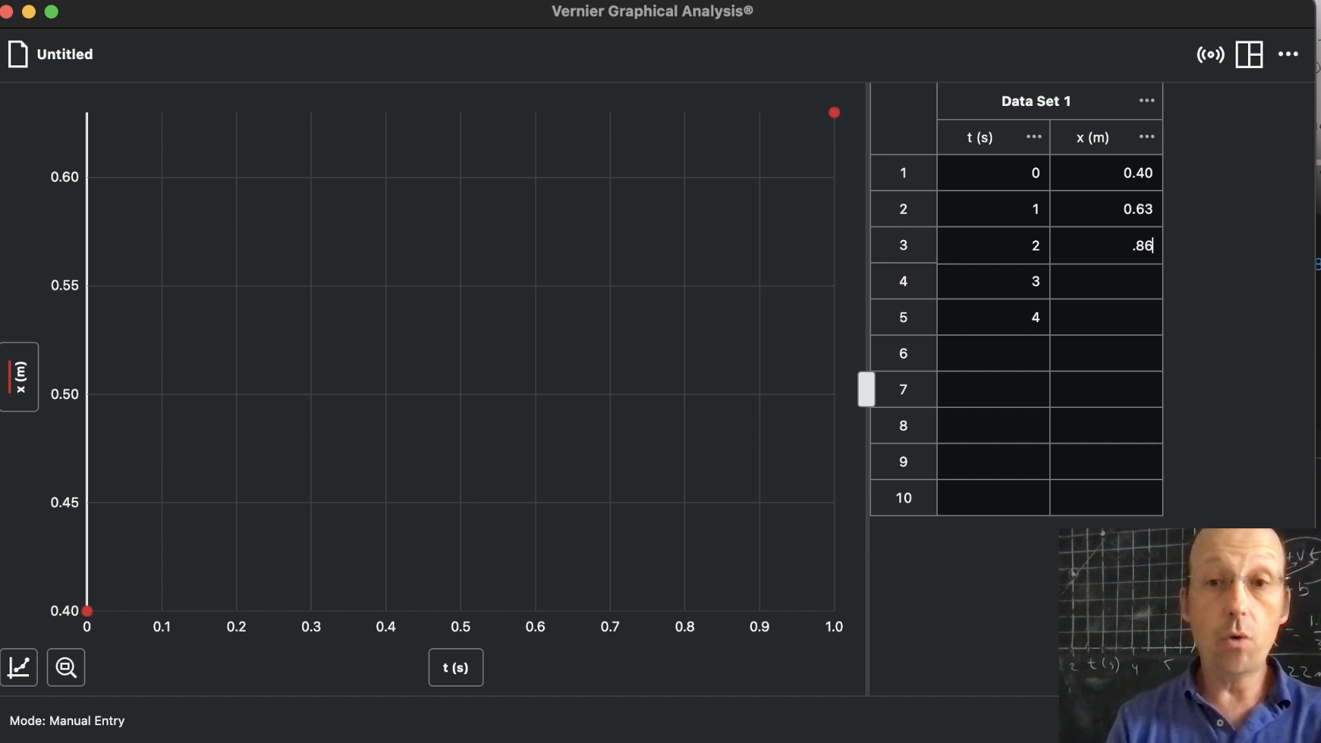
pyautogui.press('Return')
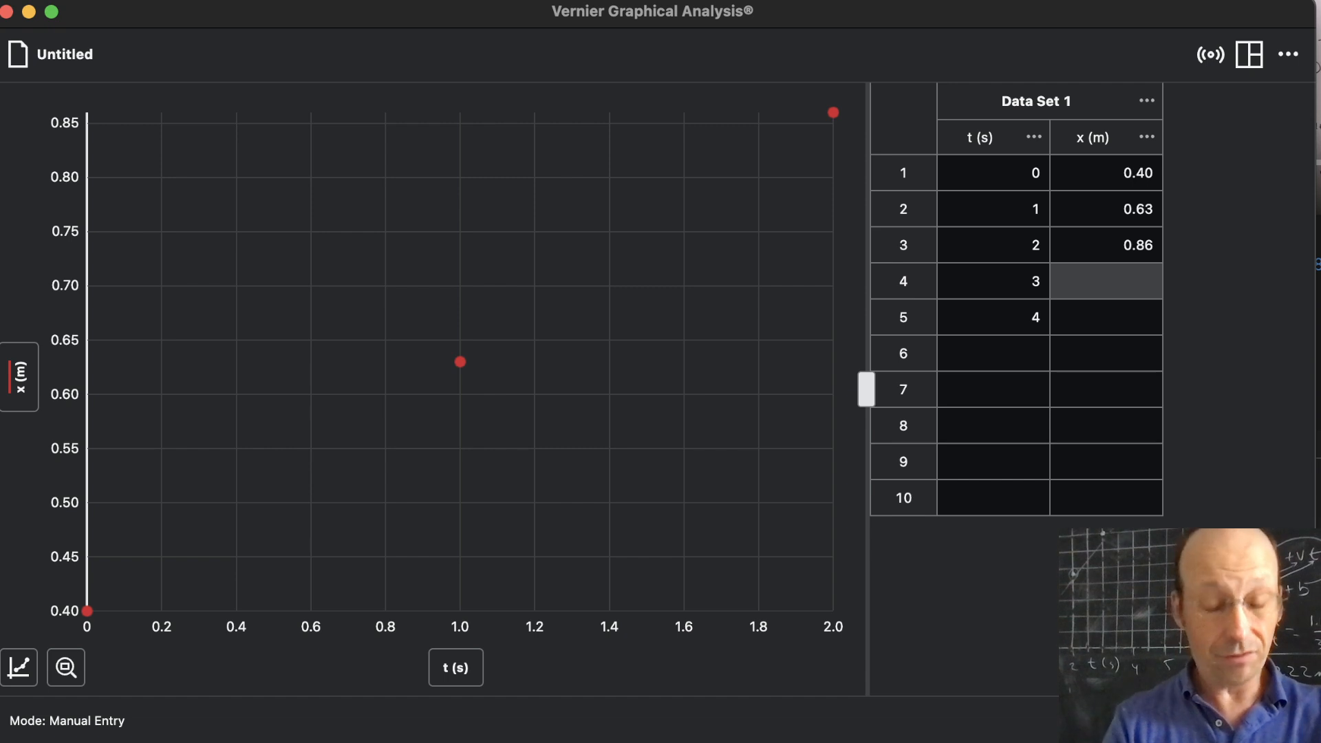
pyautogui.write('1.1')
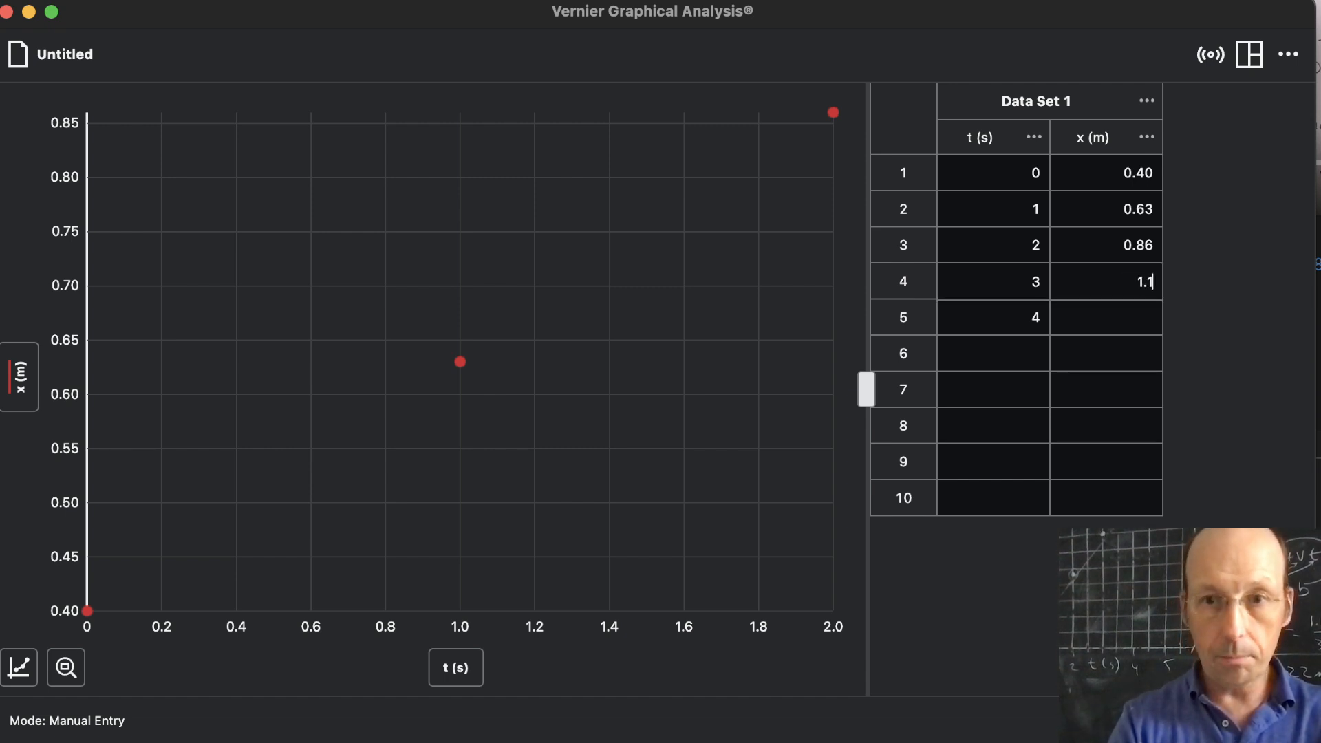
pyautogui.press('Return')
pyautogui.write('1.3')
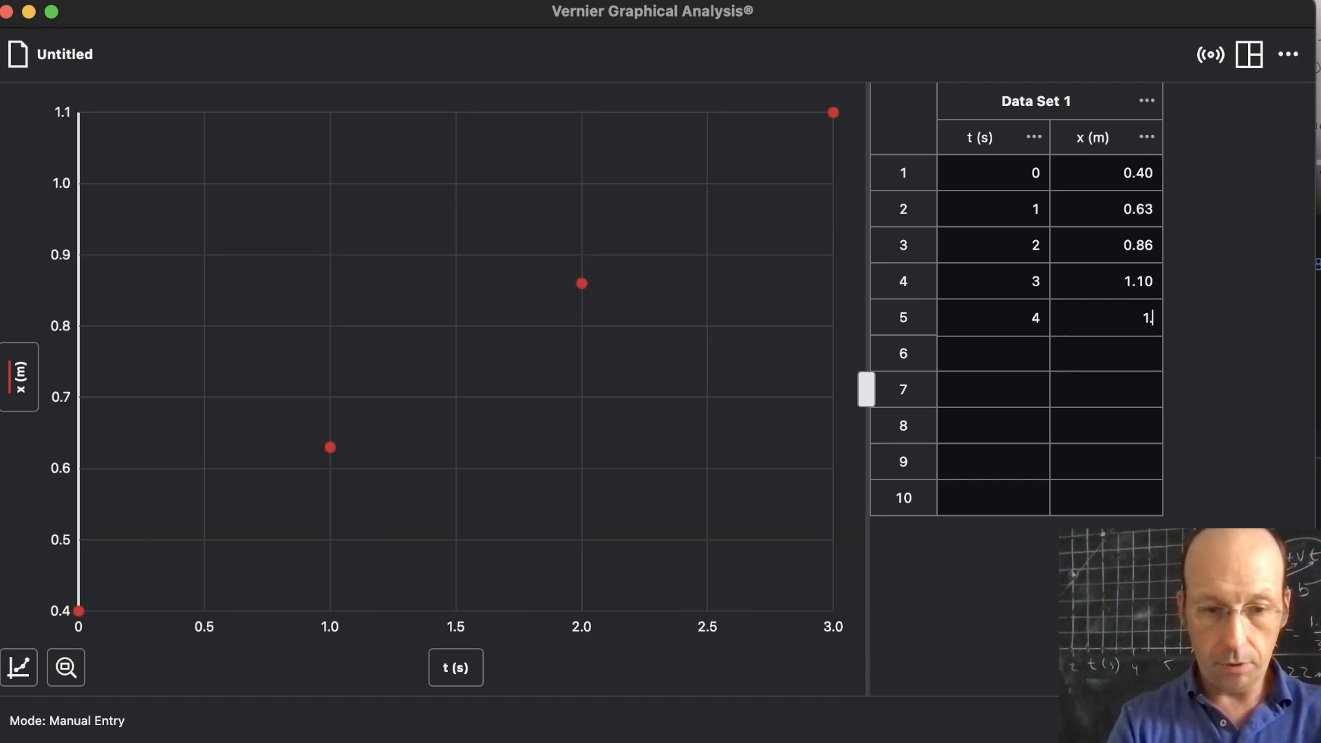
pyautogui.press('Return')
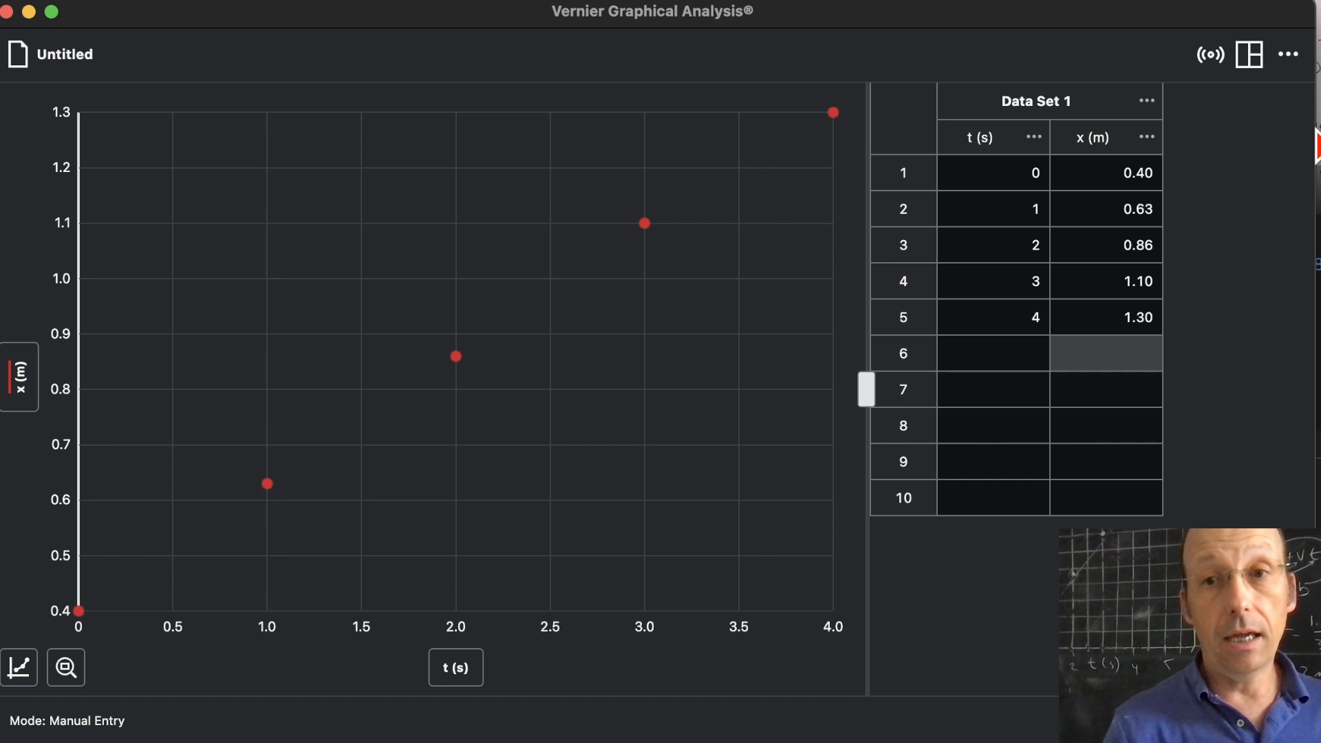
pyautogui.moveTo(1314, 130); pyautogui.dragTo(1317, 131)
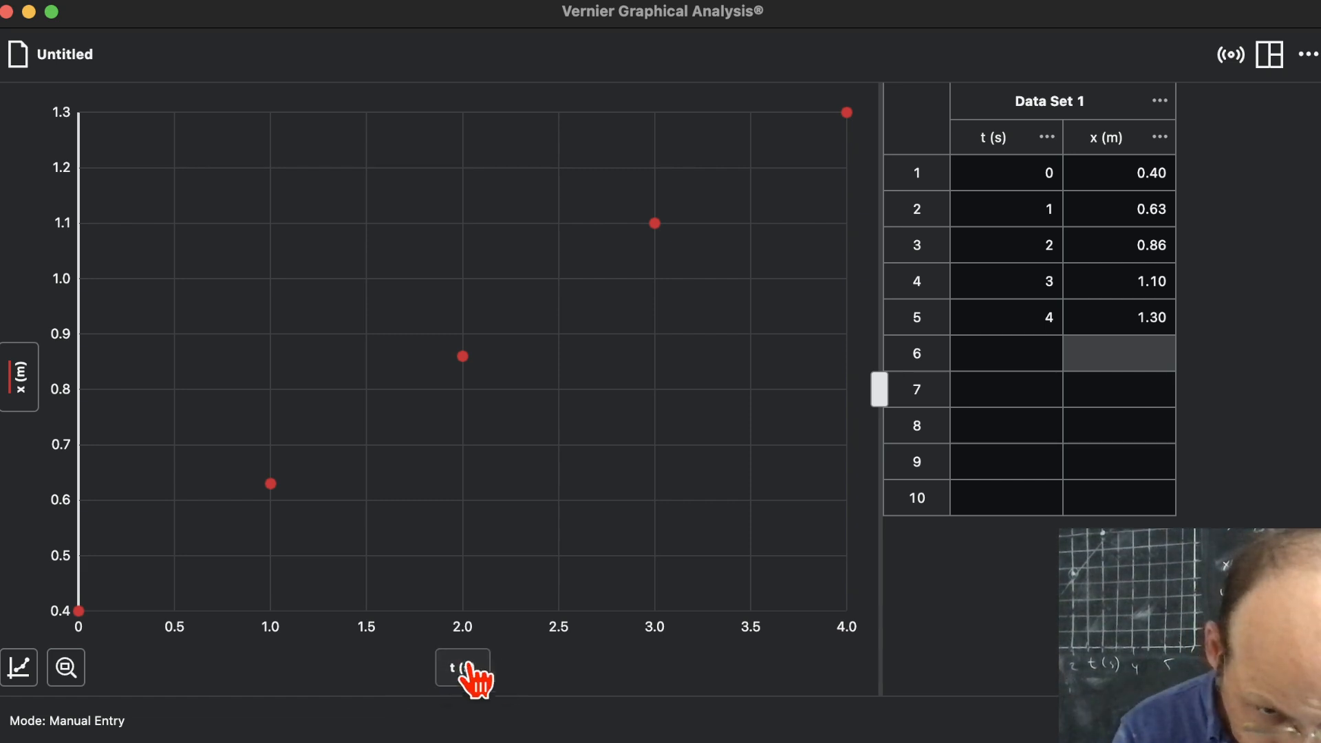
# Step: Swap the graph's axes so that t (s) is plotted vertically against x (m) horizontally
pyautogui.click(22, 376)
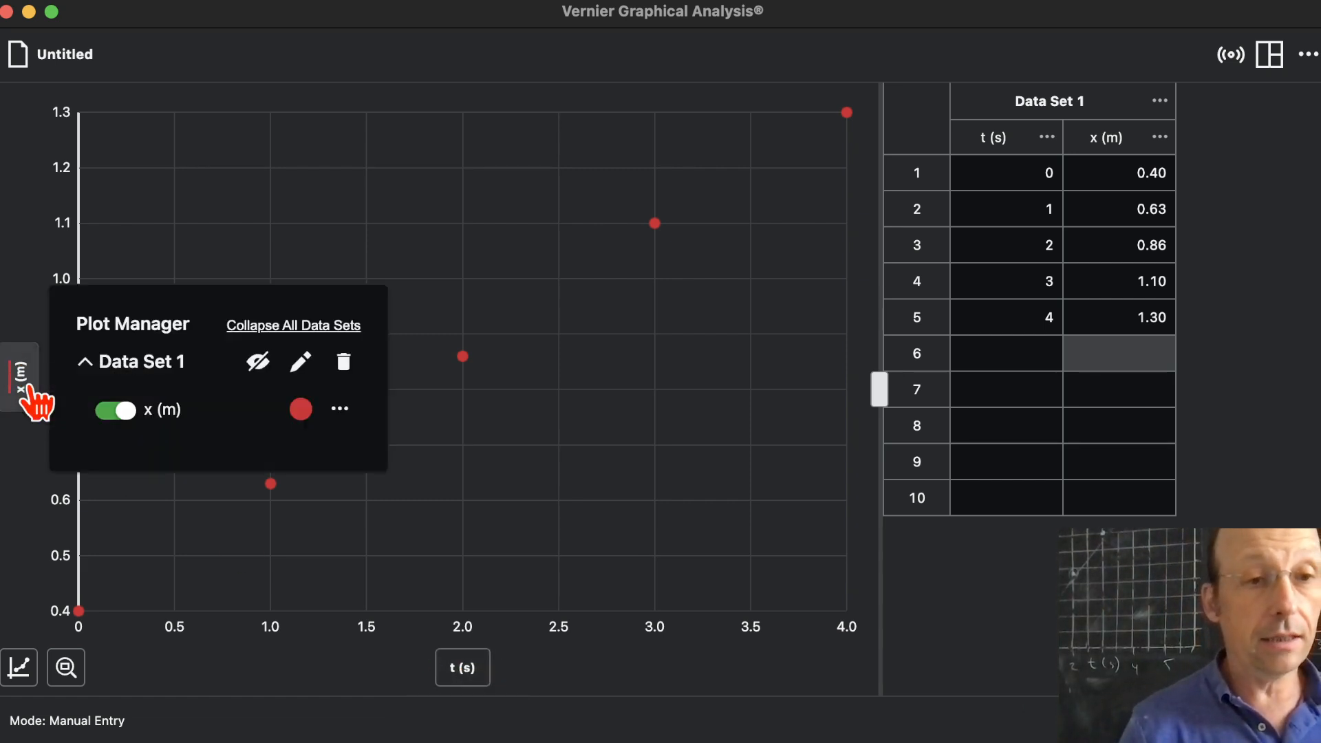
pyautogui.click(135, 410)
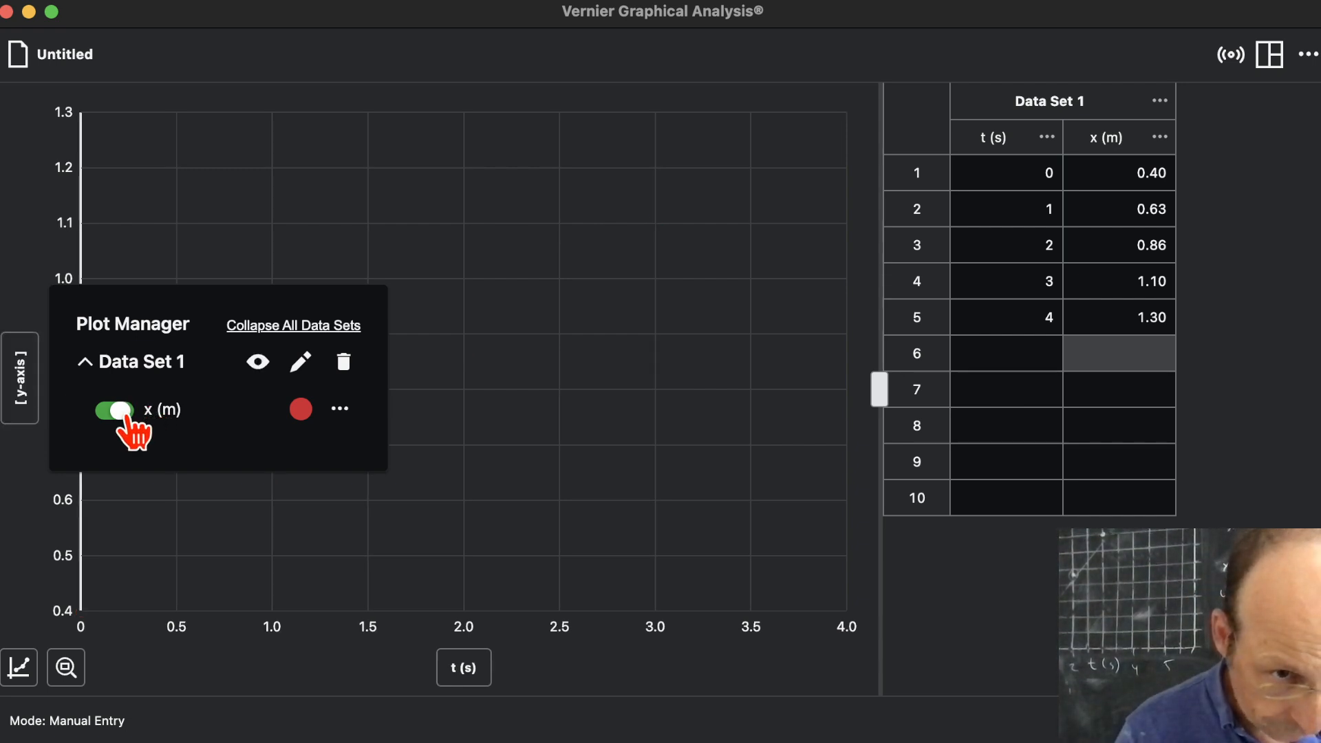
pyautogui.click(459, 683)
pyautogui.click(398, 617)
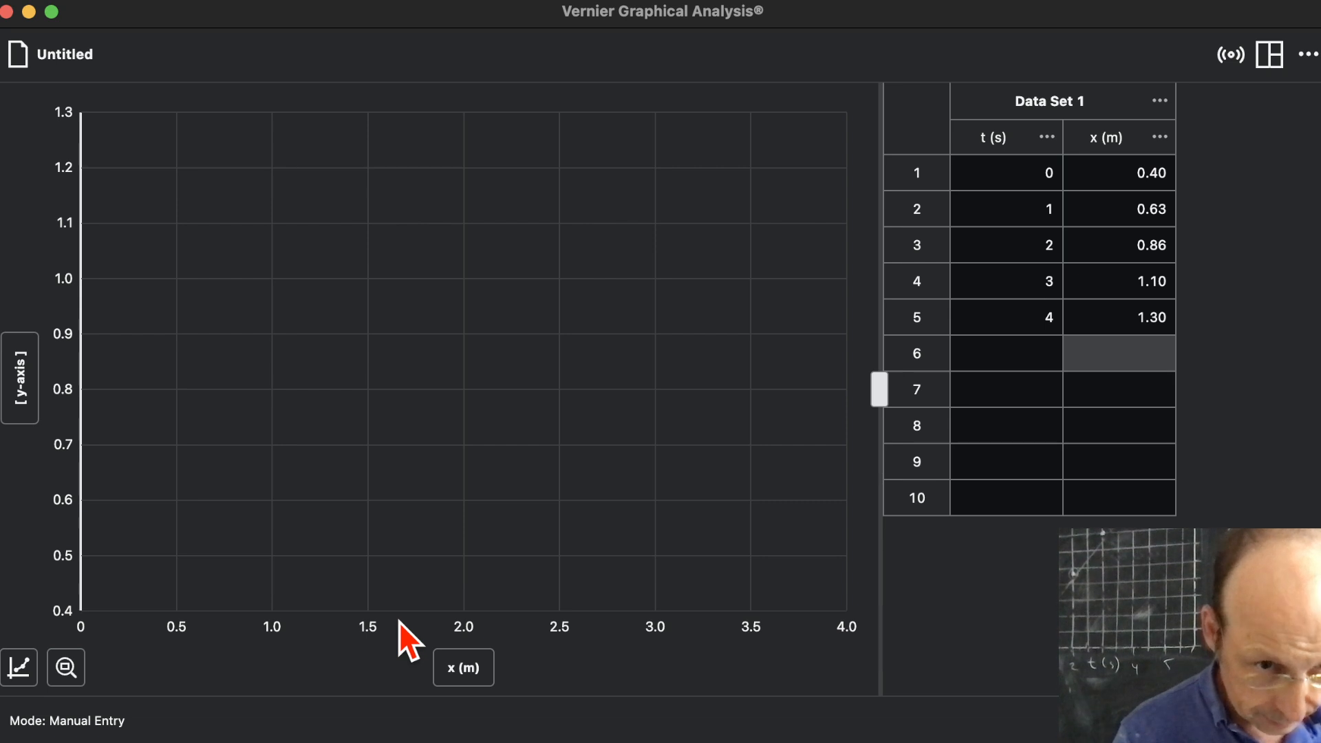
pyautogui.click(23, 382)
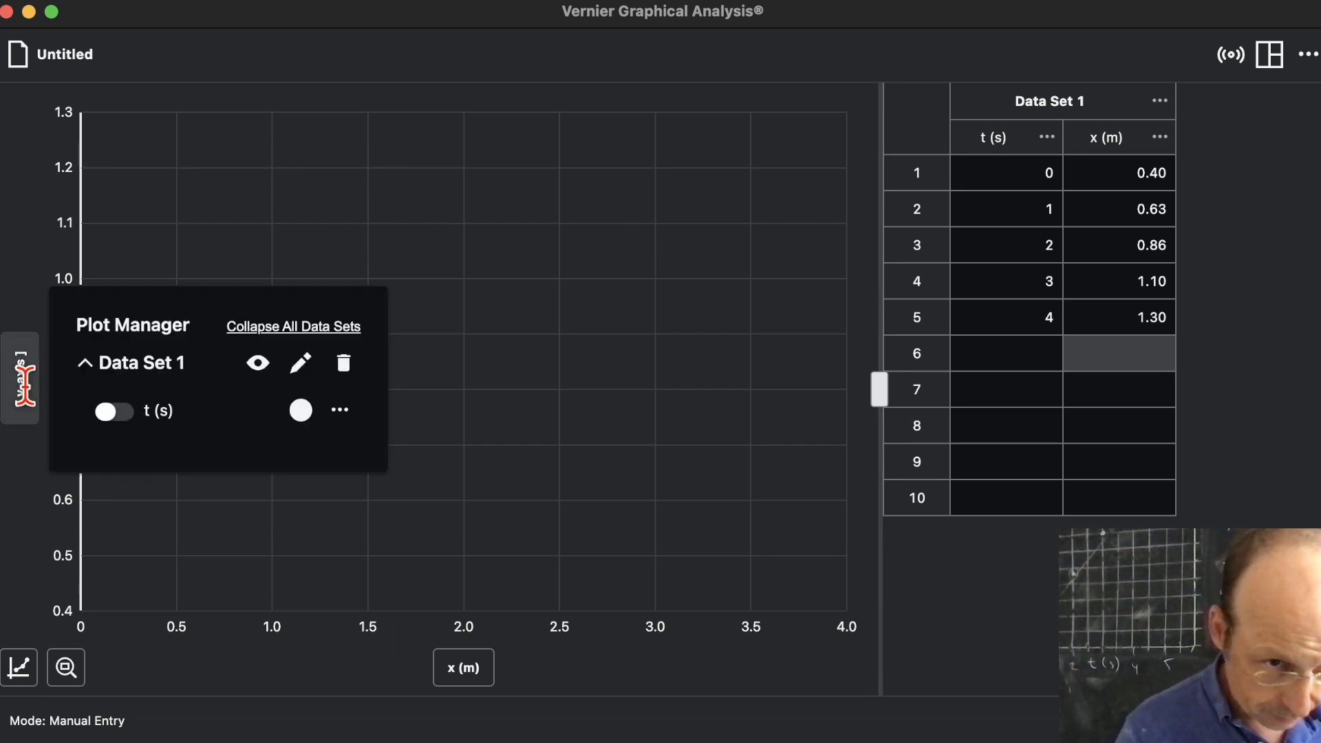
pyautogui.click(108, 415)
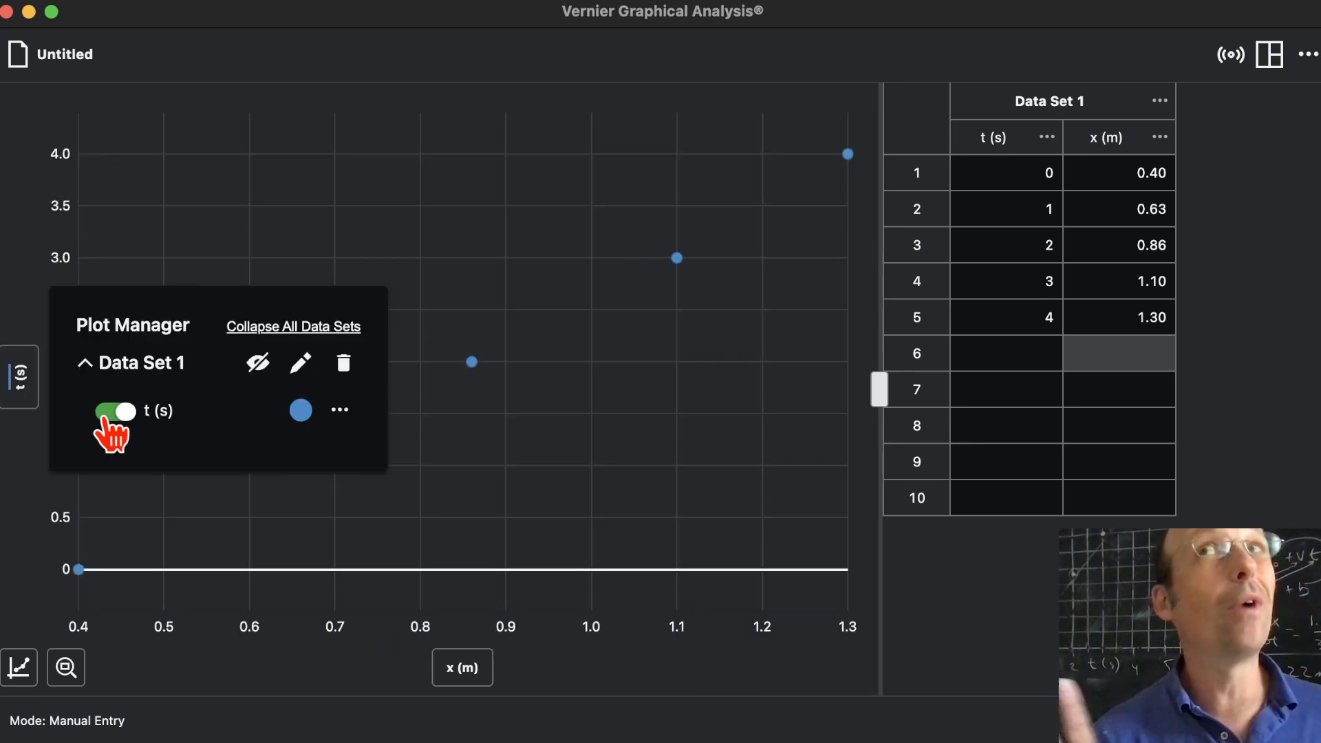
# Step: Restore the graph to x (m) on the vertical axis against t (s) on the horizontal axis
pyautogui.click(109, 413)
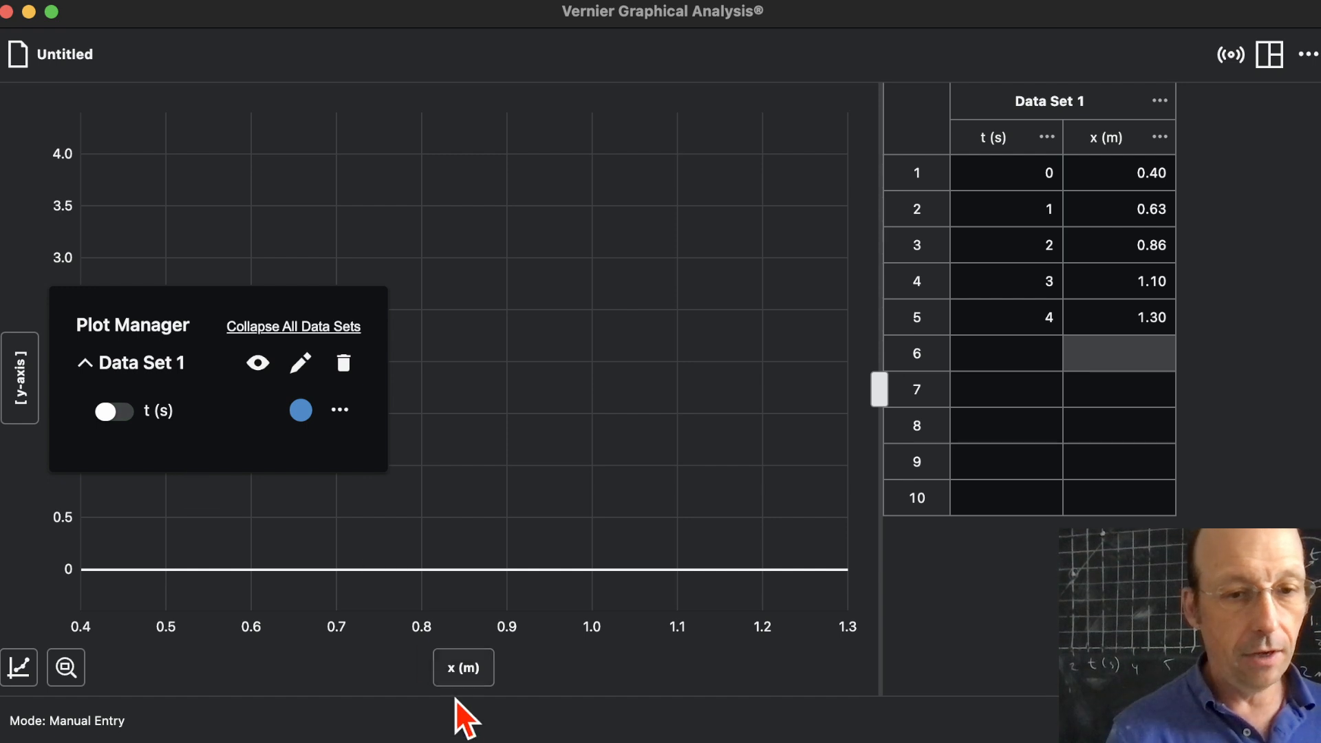
pyautogui.click(461, 672)
pyautogui.click(412, 568)
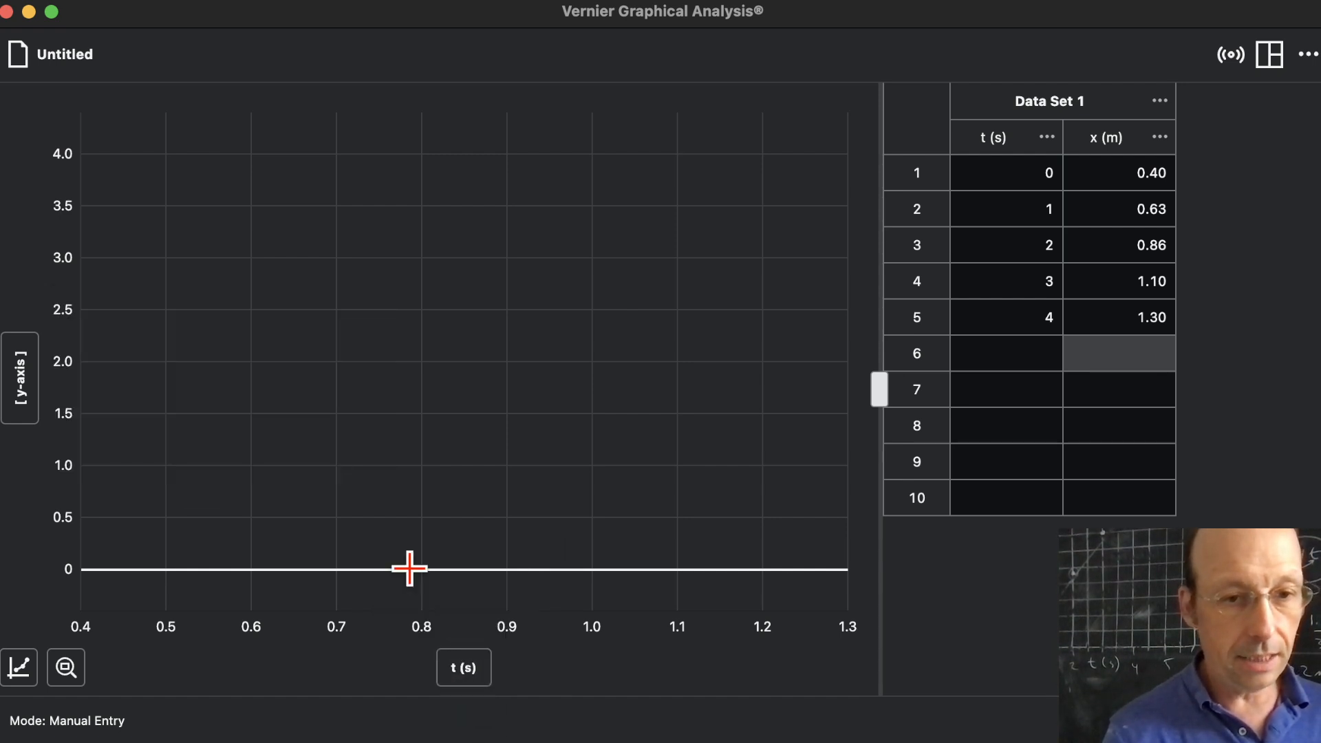
pyautogui.click(26, 377)
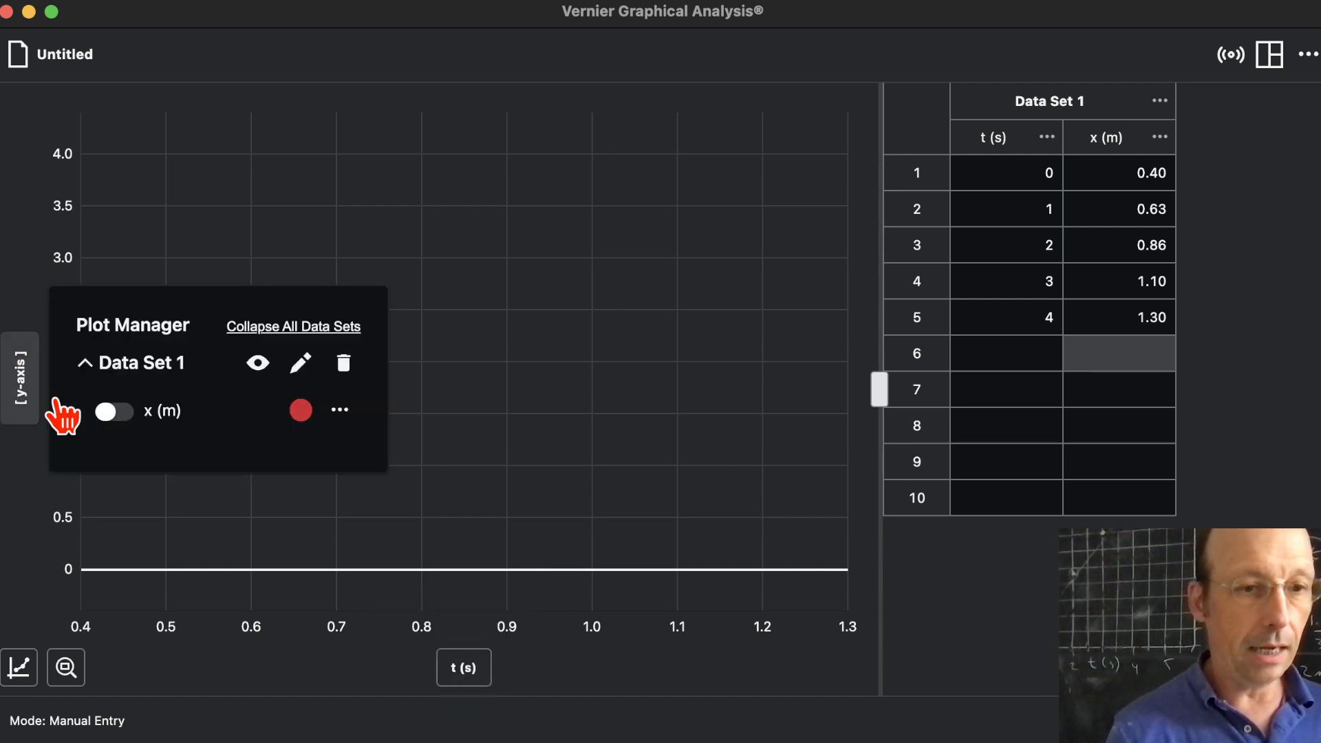
pyautogui.click(110, 412)
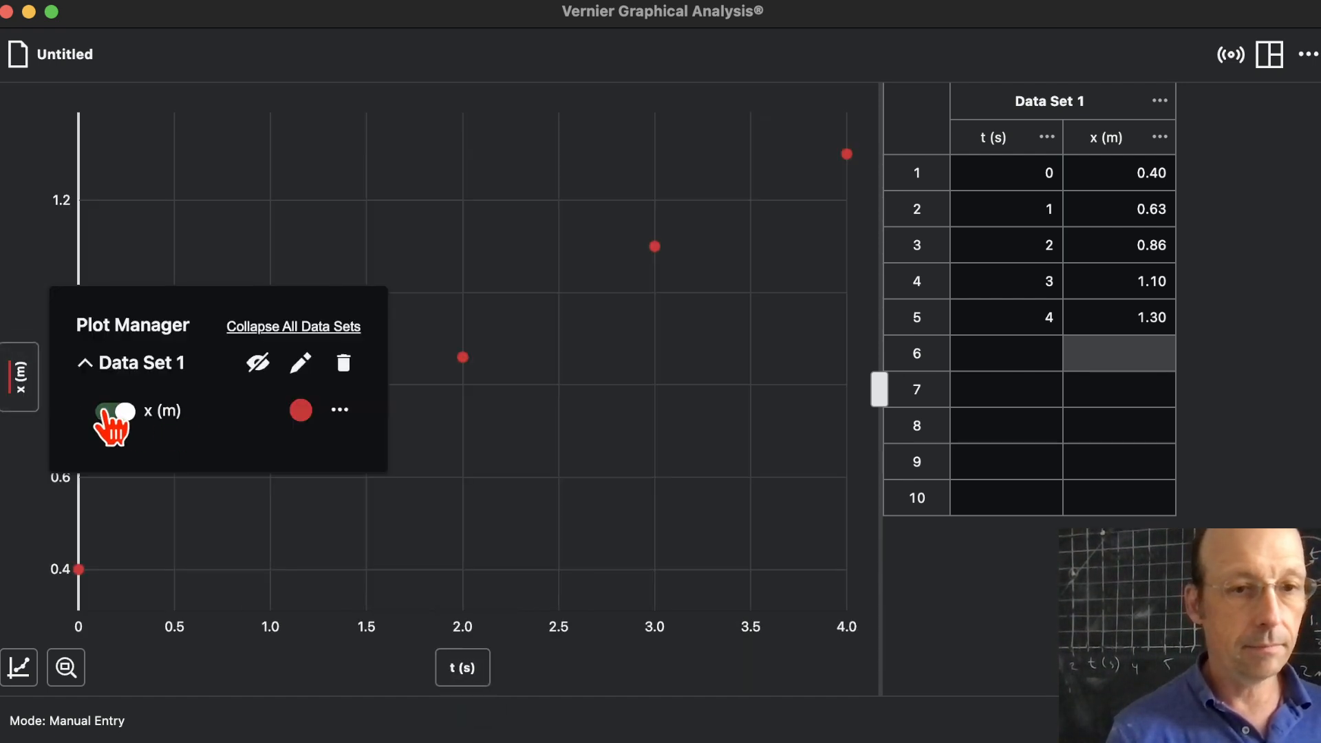
pyautogui.click(977, 643)
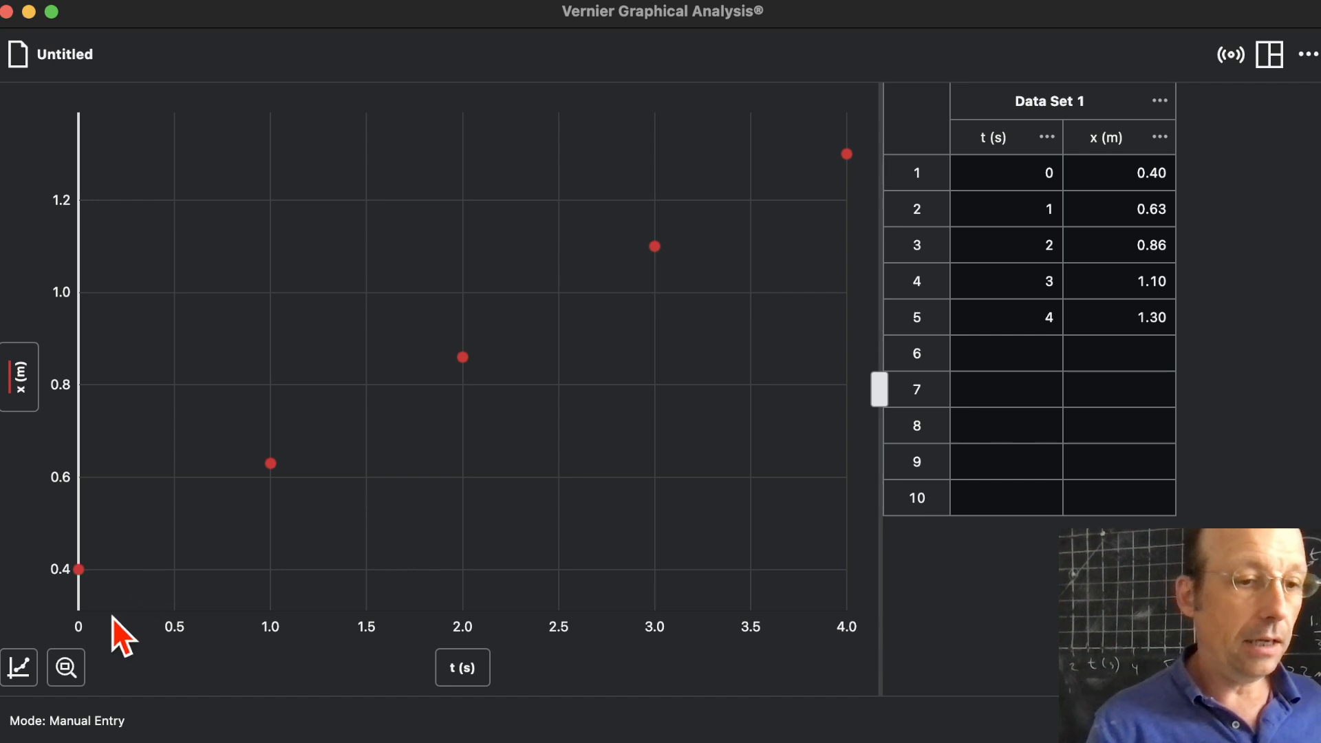
# Step: Apply a linear curve fit (mx + b) to the plotted data and move its results box to the graph's upper-left area, clear of the line
pyautogui.click(23, 672)
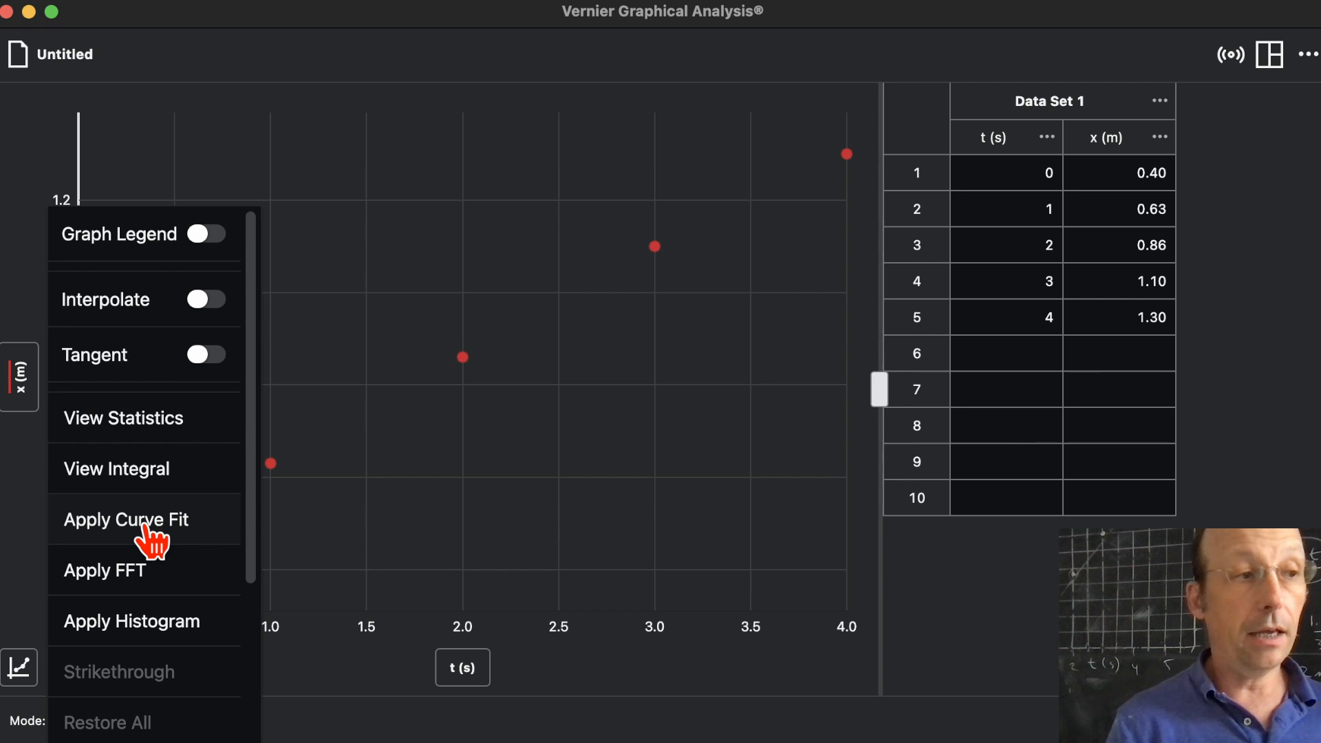
pyautogui.click(151, 530)
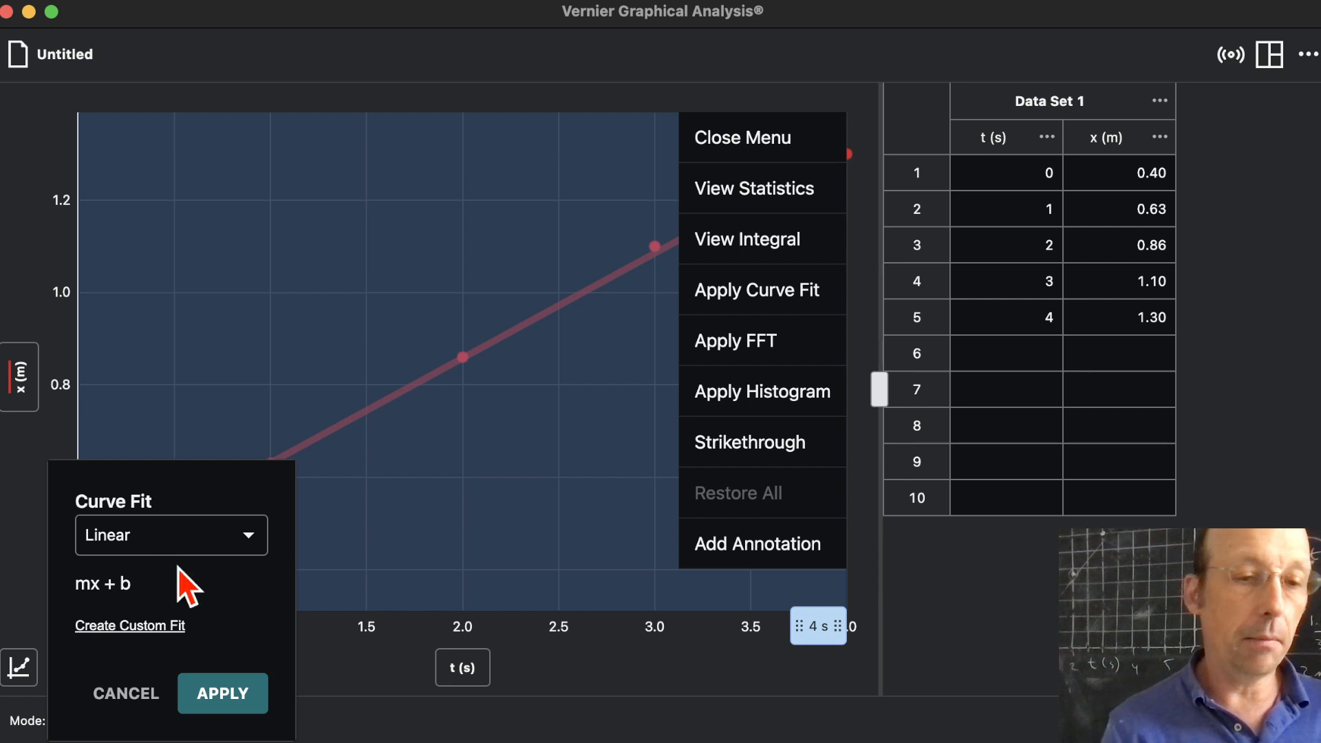
pyautogui.click(221, 694)
pyautogui.moveTo(745, 129); pyautogui.dragTo(299, 170)
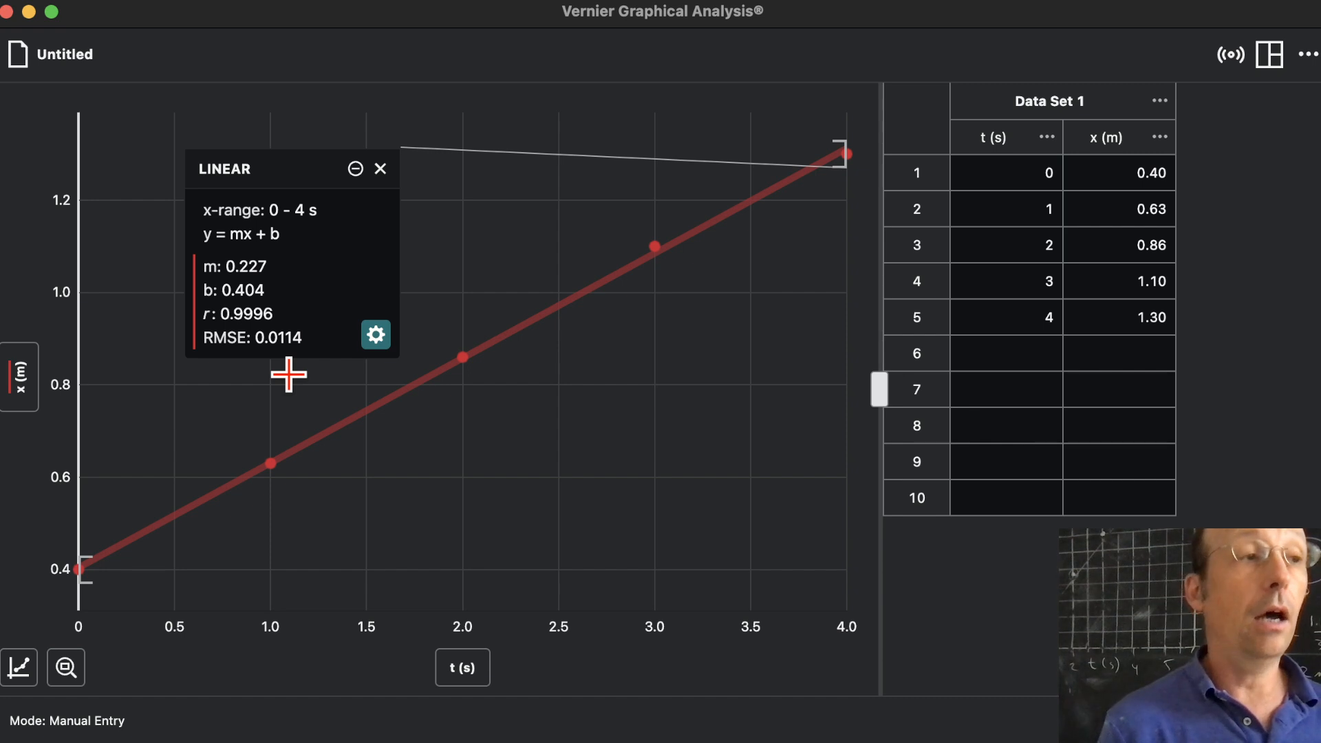
# Step: Preview the export options for the fitted graph and close them without saving
pyautogui.click(1307, 54)
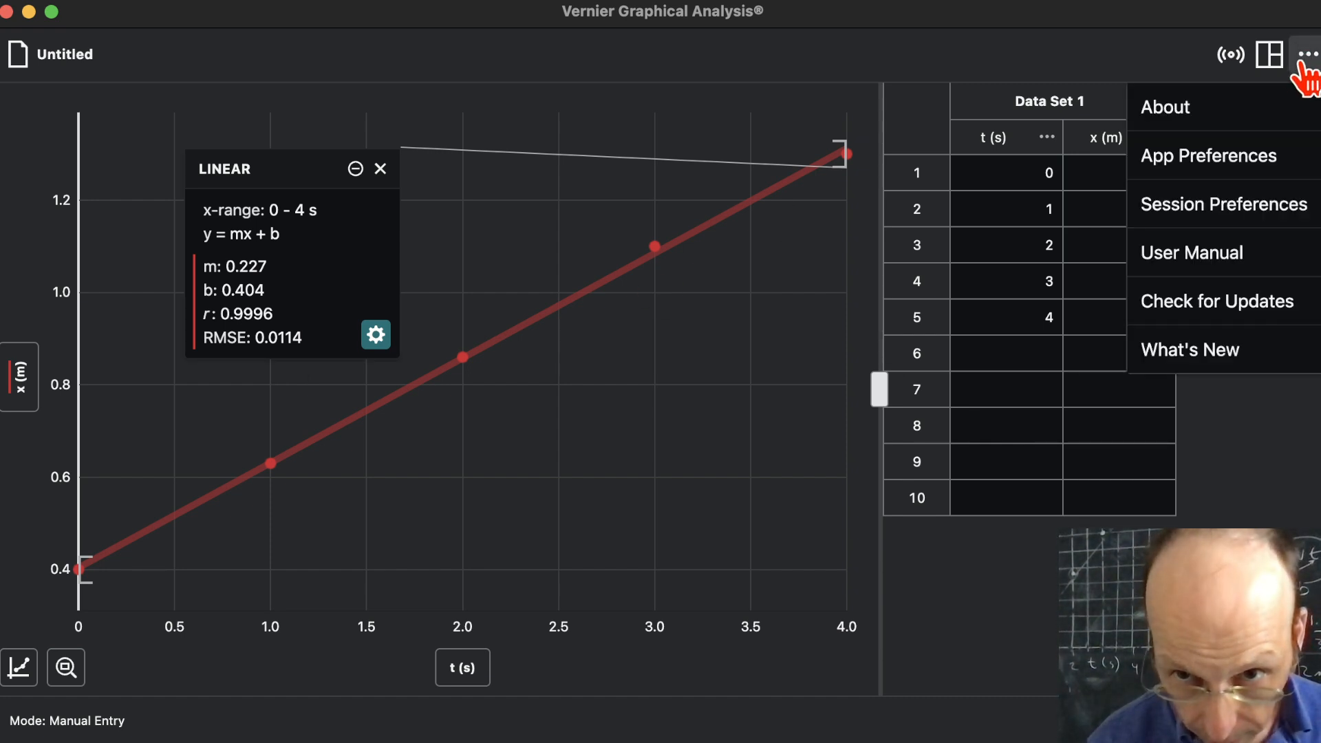
pyautogui.click(72, 55)
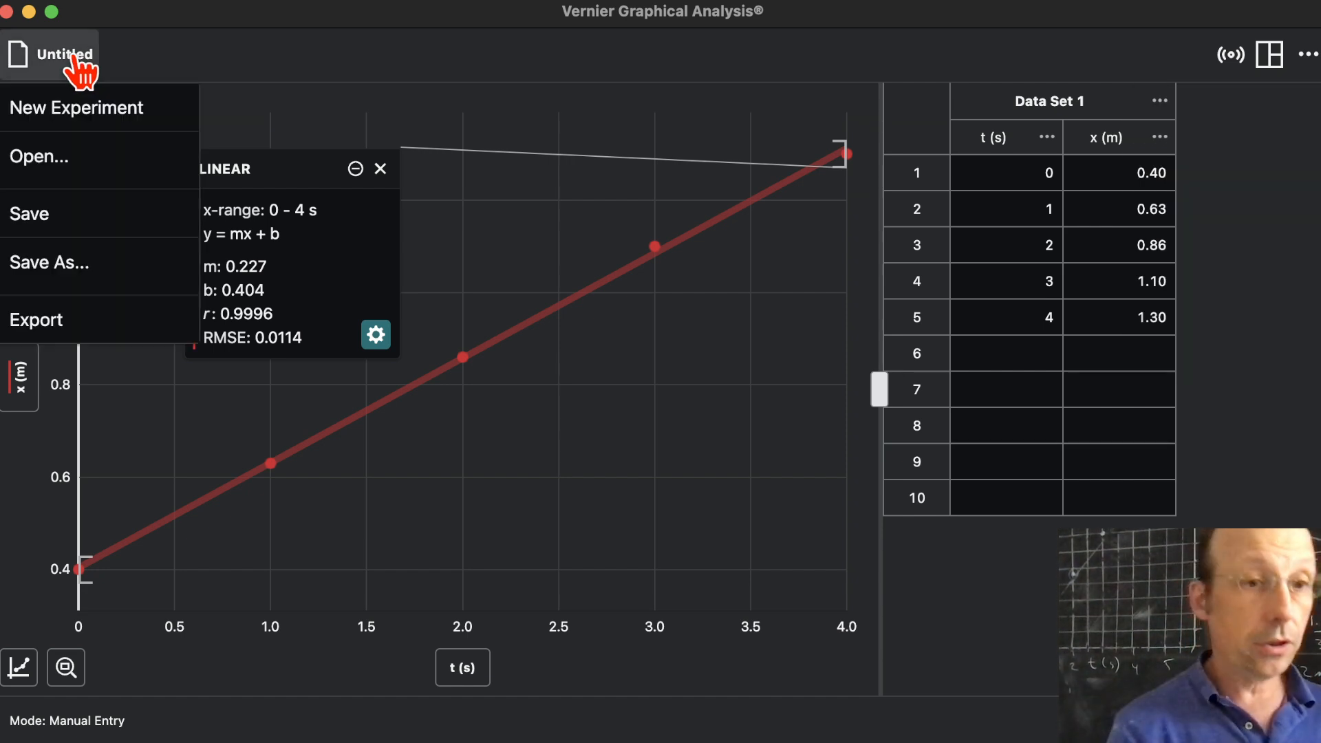
pyautogui.click(65, 321)
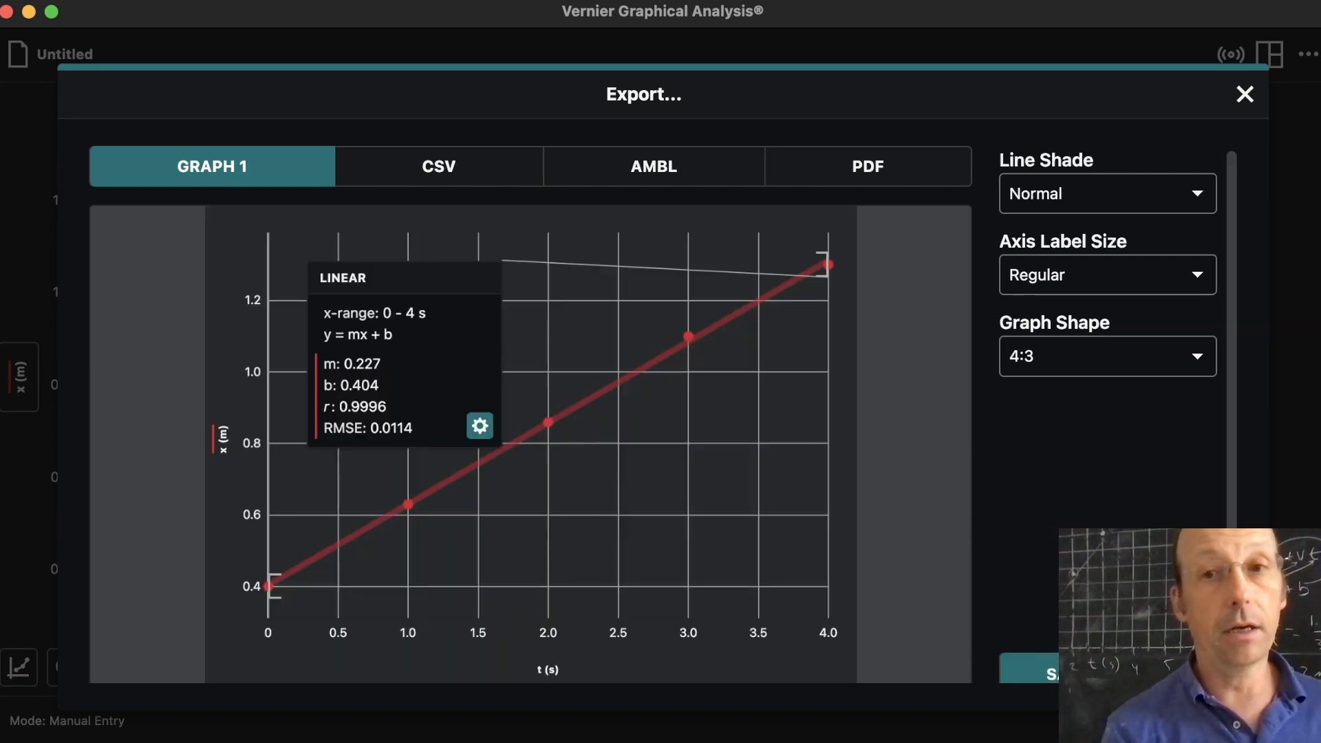
pyautogui.click(1247, 96)
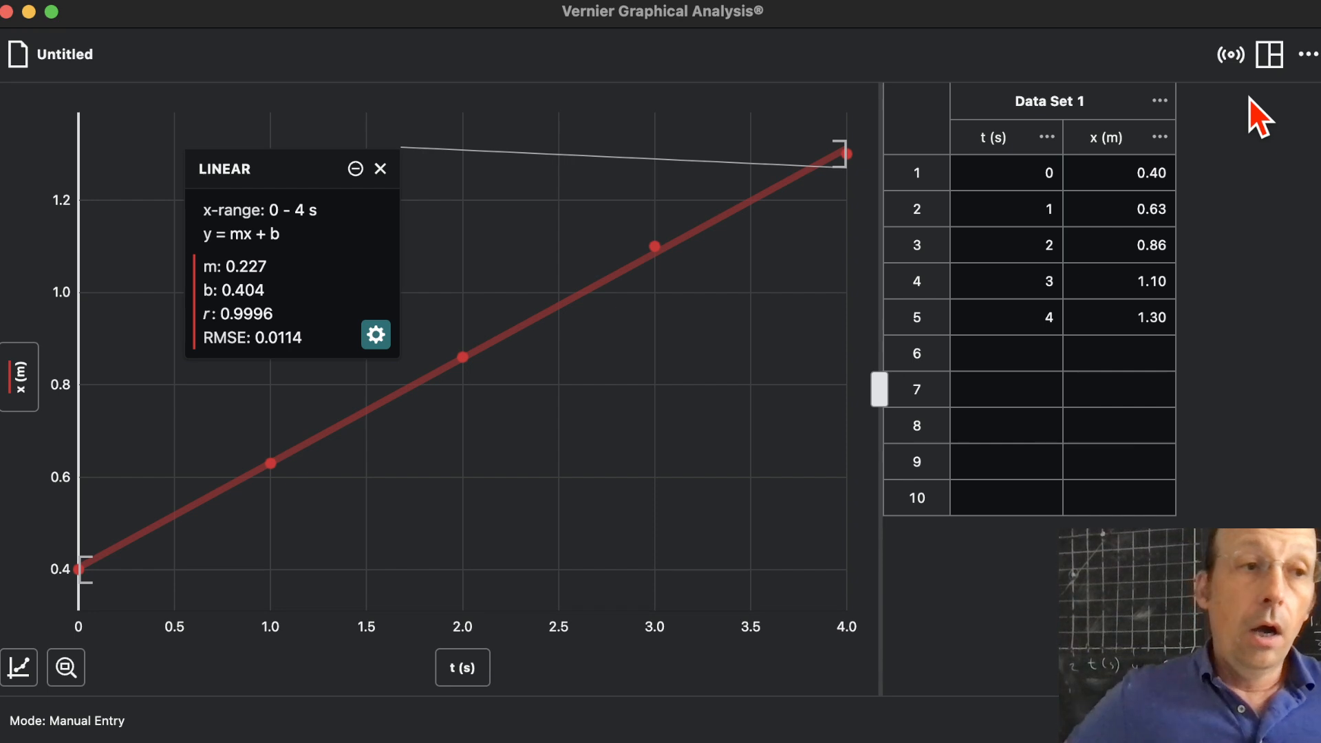